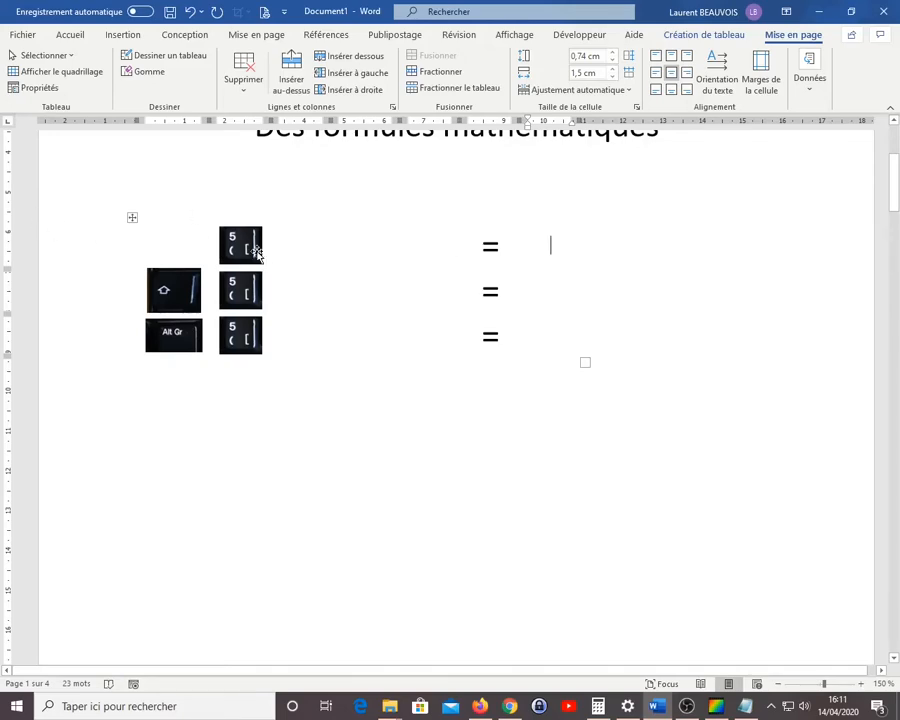
# Fill the result cells of the three 5-key rows with (, 5 and [
pyautogui.press('ctrl')
pyautogui.press('ctrl')
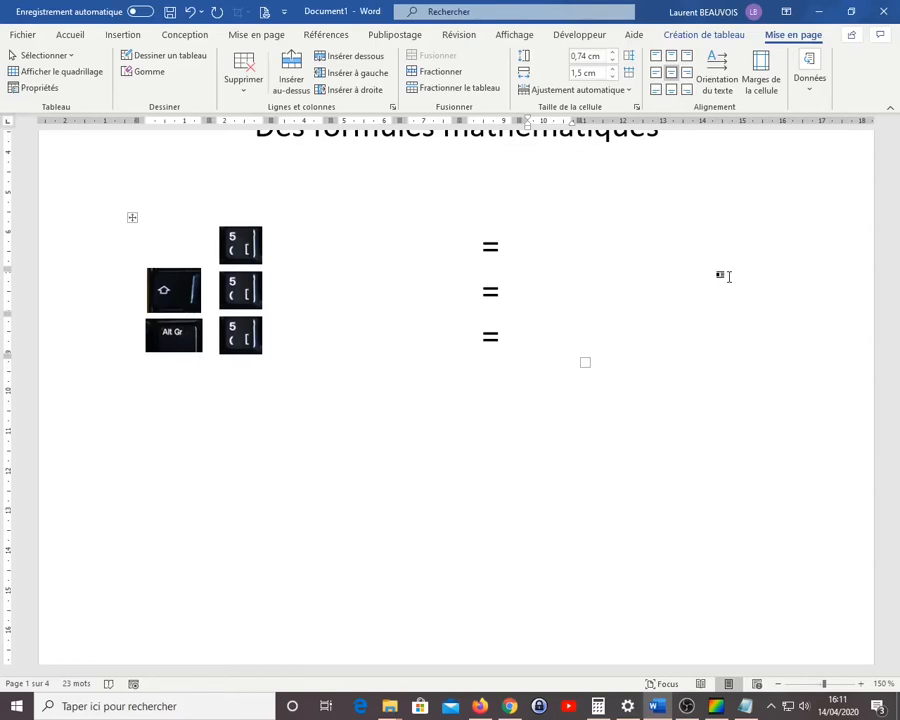
pyautogui.click(256, 250)
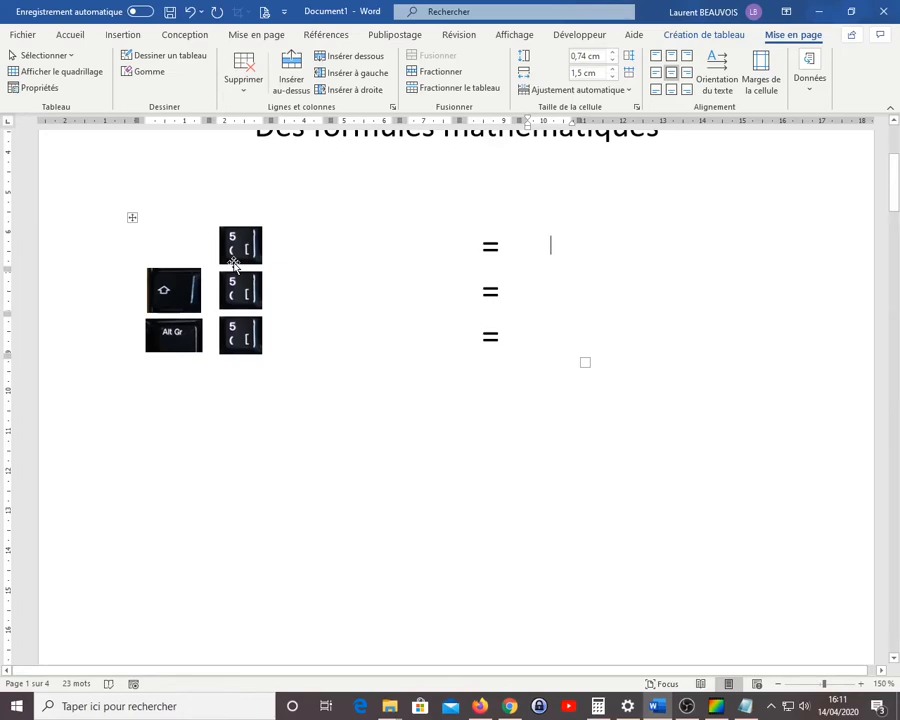
pyautogui.write('(')
pyautogui.click(565, 287)
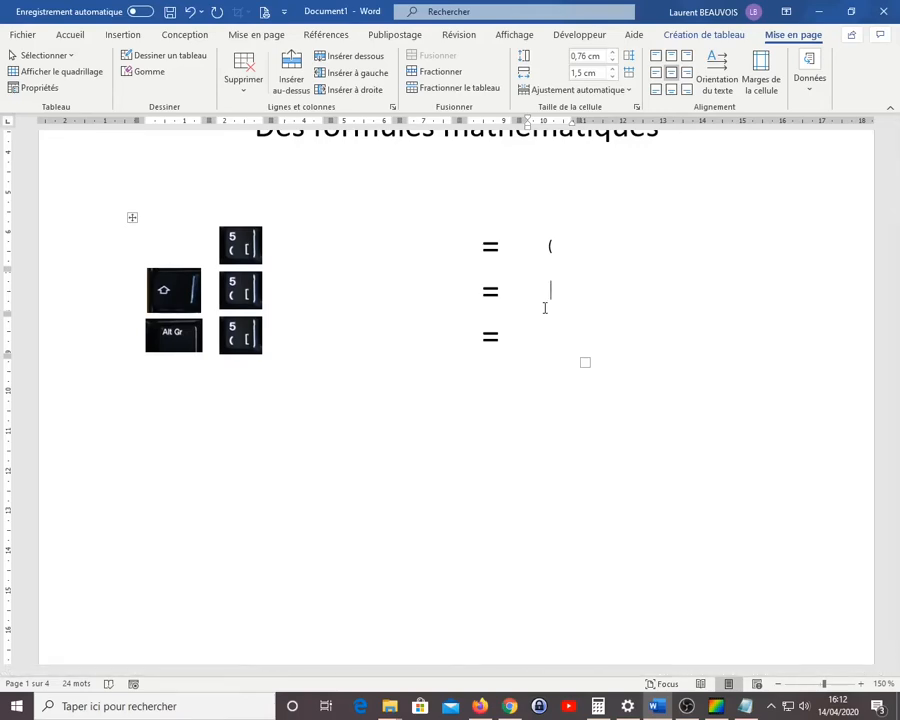
pyautogui.write('5')
pyautogui.write('[')
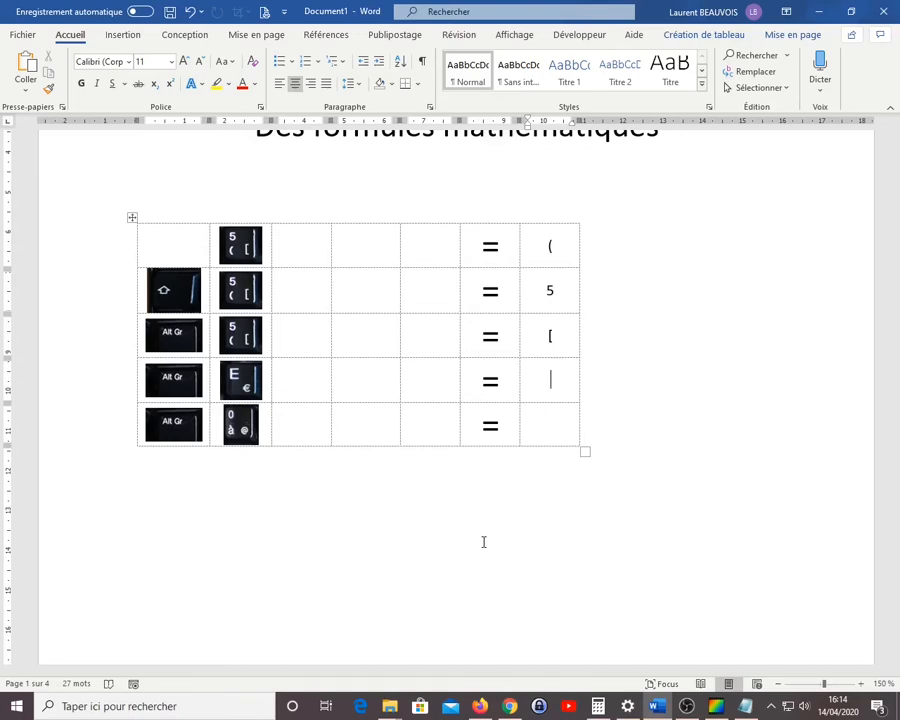
# Enter € and @ in the result cells of the Alt Gr + E and Alt Gr + 0 rows
pyautogui.write('€')
pyautogui.click(549, 432)
pyautogui.write('@')
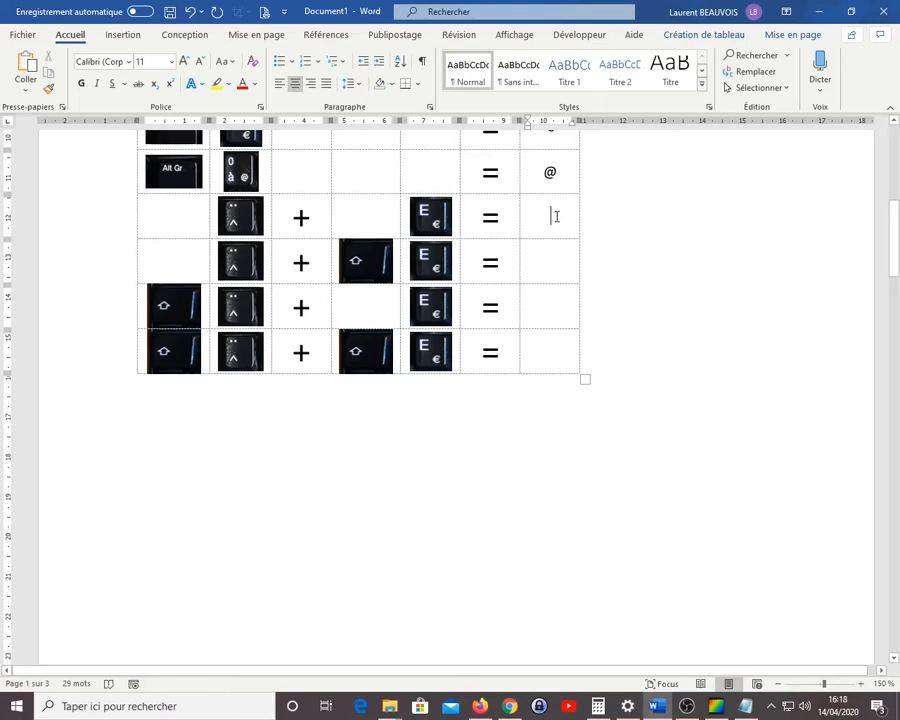
# Fill the result cells of the accent combination rows with ê, Ê, ë, Ë, ò and È
pyautogui.write('ê')
pyautogui.click(561, 266)
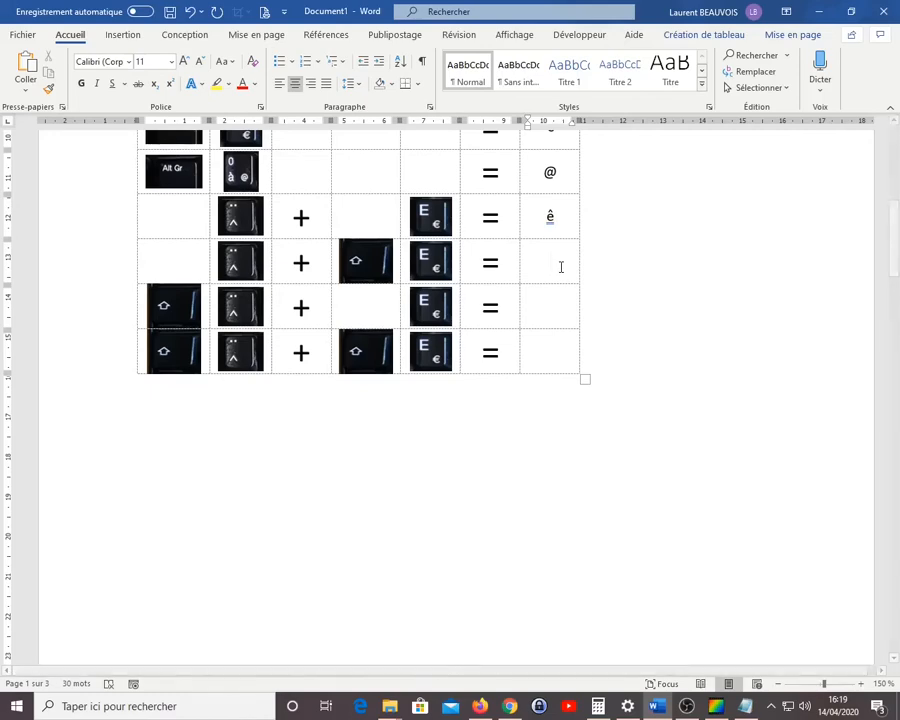
pyautogui.write('Ê')
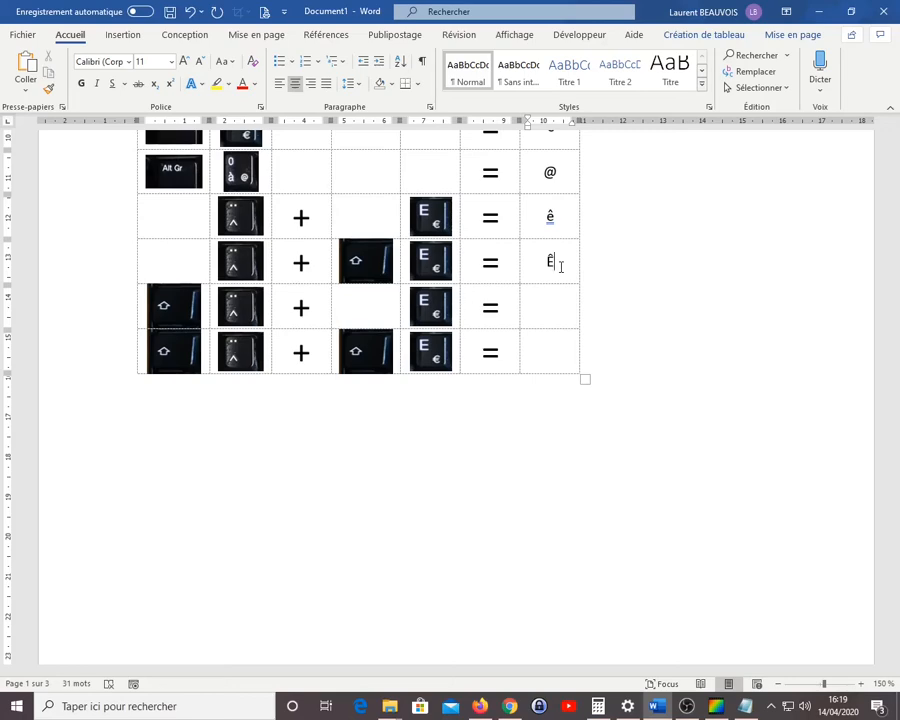
pyautogui.click(553, 307)
pyautogui.write('ë')
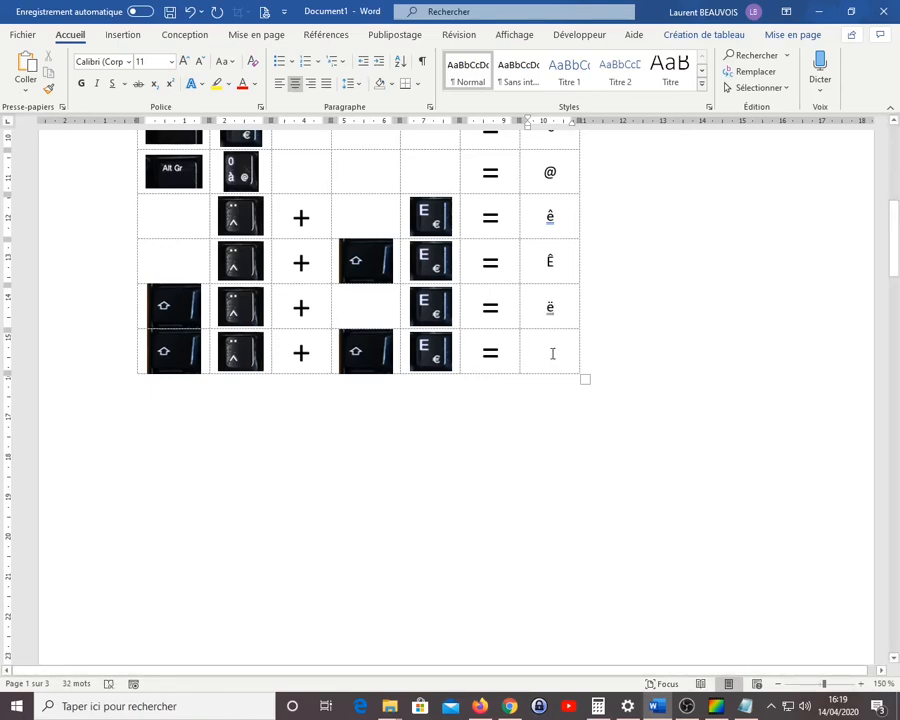
pyautogui.write('Ë')
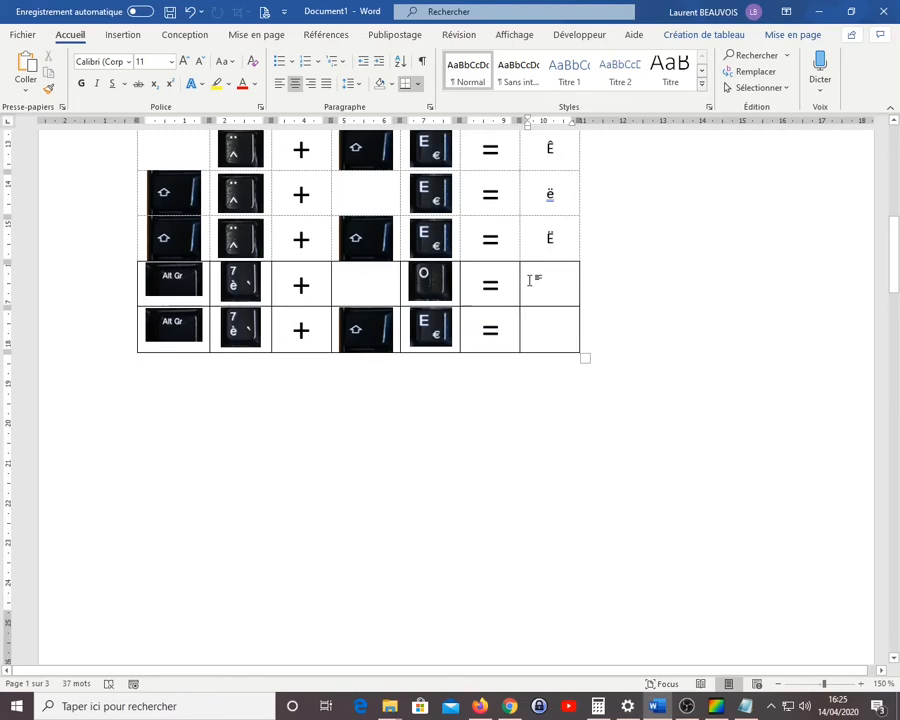
pyautogui.write('ò')
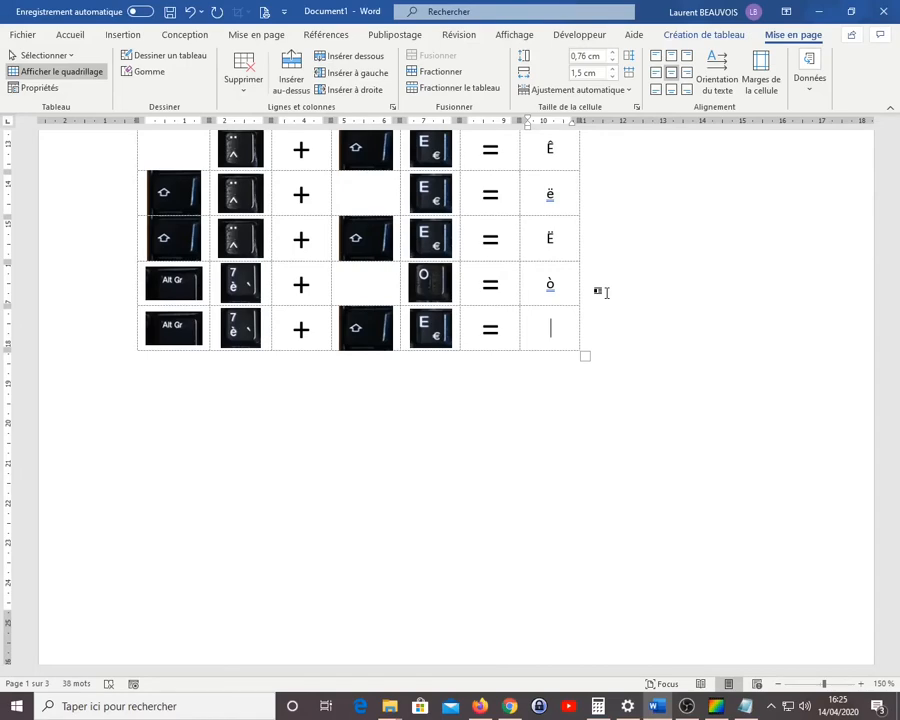
pyautogui.write('È')
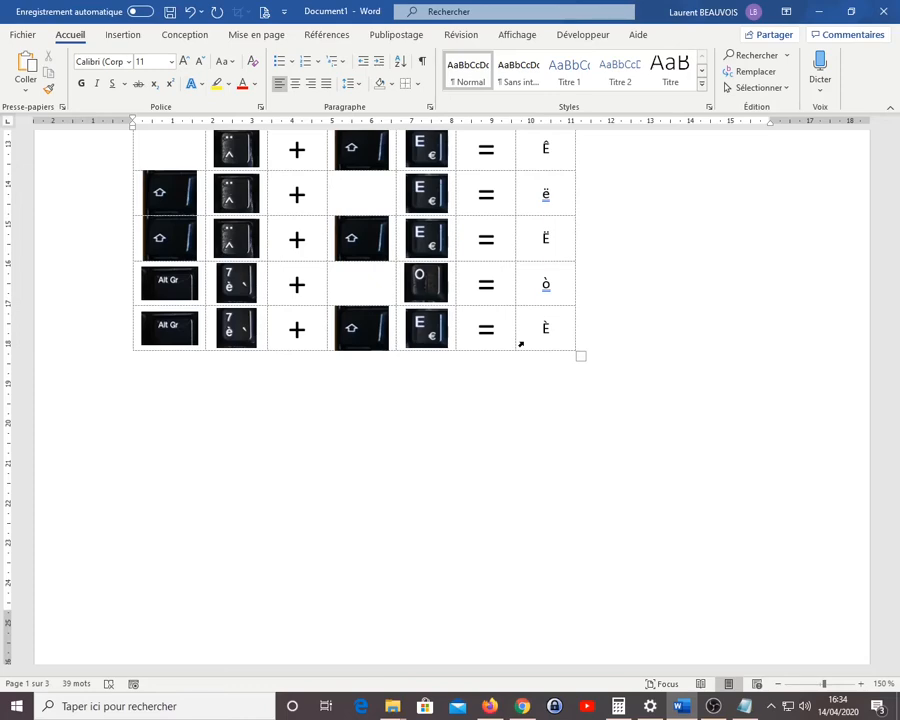
# Open the special characters dialog and browse the normal-text characters from basic Latin past the Greek and Cyrillic letters
pyautogui.click(123, 36)
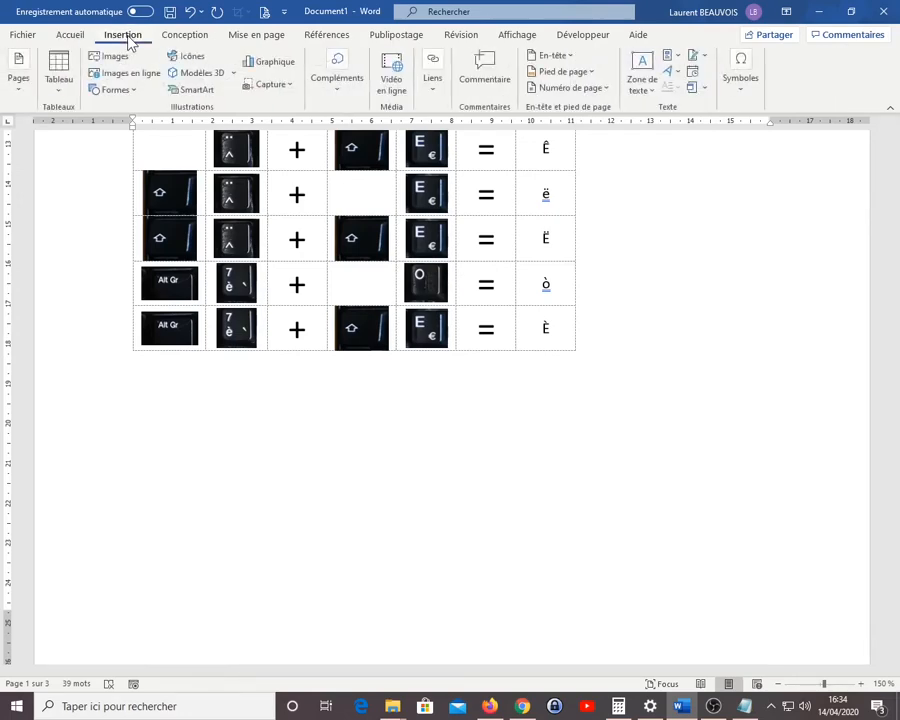
pyautogui.click(752, 92)
pyautogui.click(785, 141)
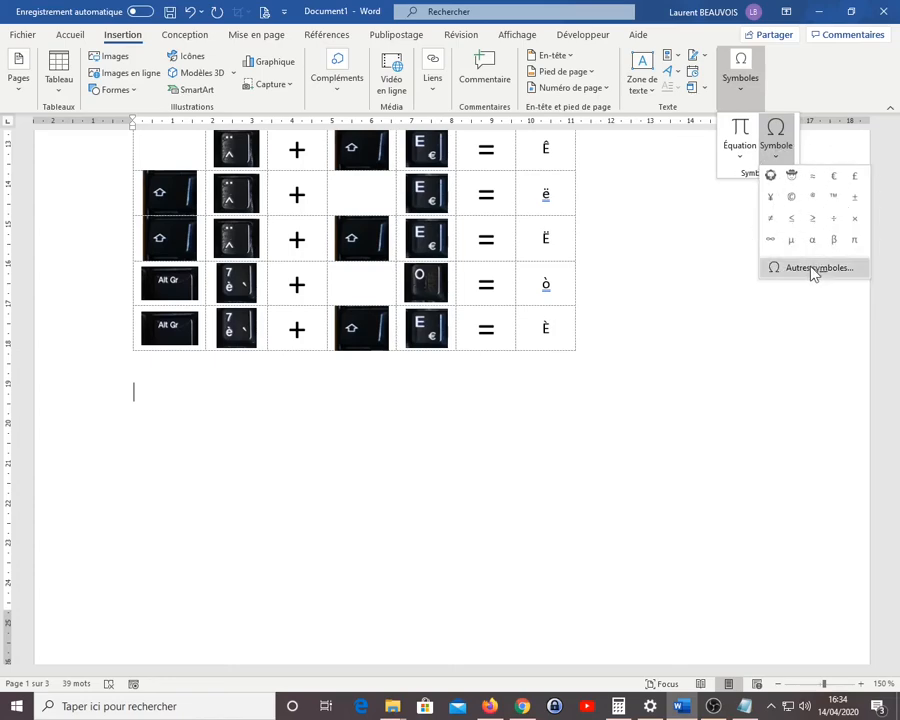
pyautogui.click(812, 269)
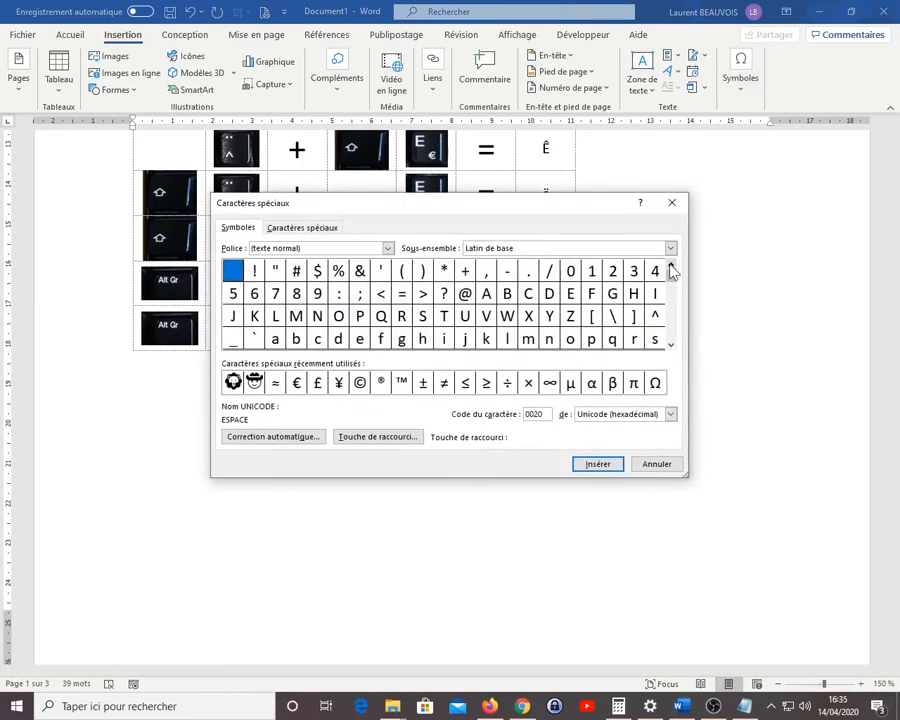
pyautogui.click(672, 345)
pyautogui.click(672, 327)
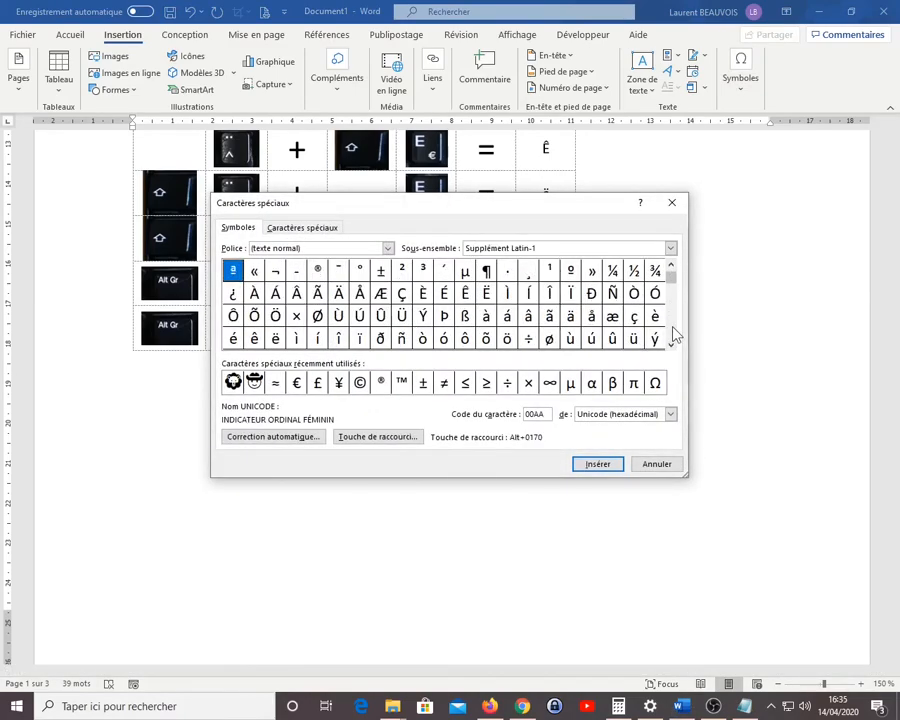
pyautogui.click(673, 327)
pyautogui.click(673, 327)
pyautogui.click(673, 336)
pyautogui.click(673, 336)
pyautogui.click(673, 336)
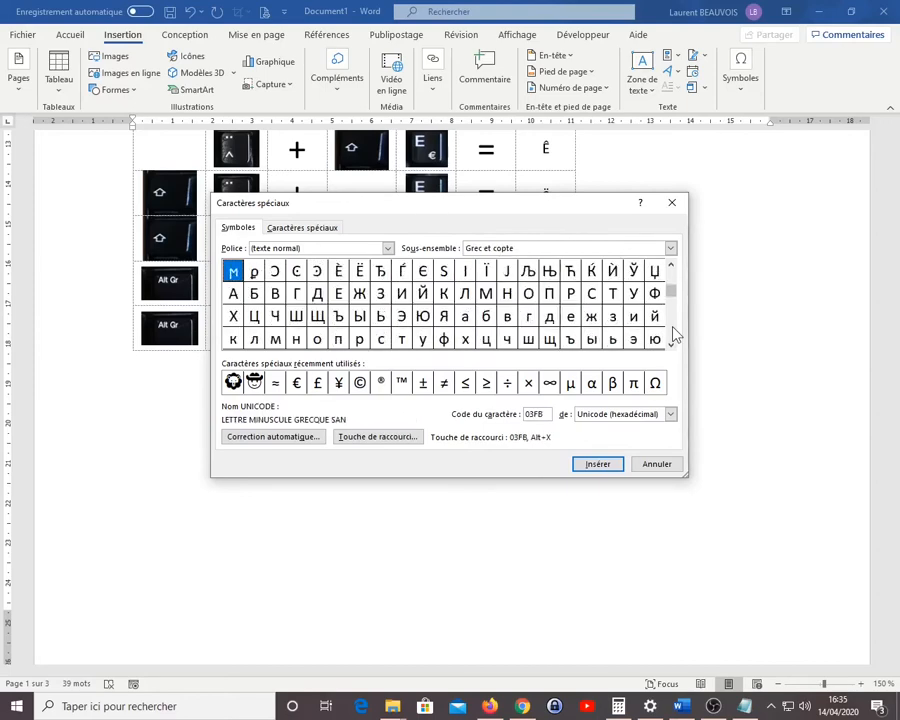
pyautogui.click(673, 336)
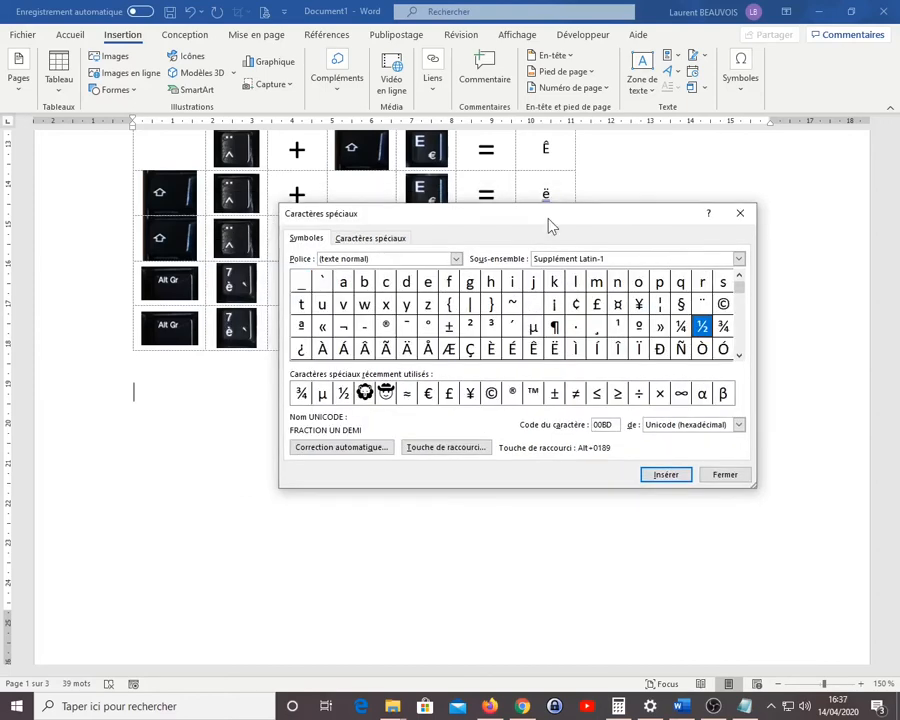
# Insert the symbols ½, ¼, © and É from the Latin-1 Supplement subset on the line below the table
pyautogui.doubleClick(704, 332)
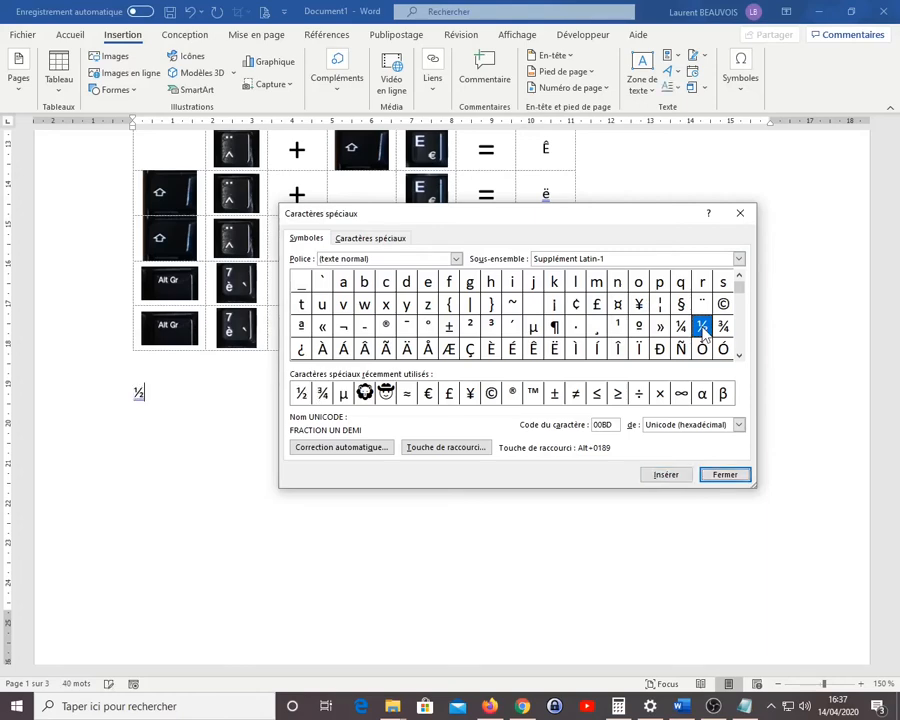
pyautogui.click(681, 326)
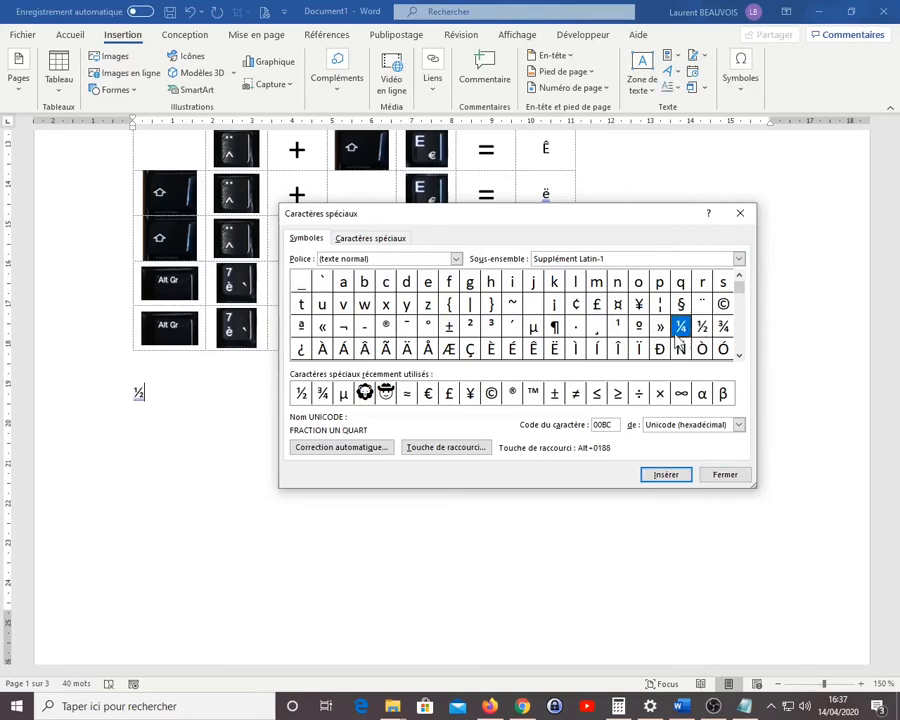
pyautogui.click(665, 475)
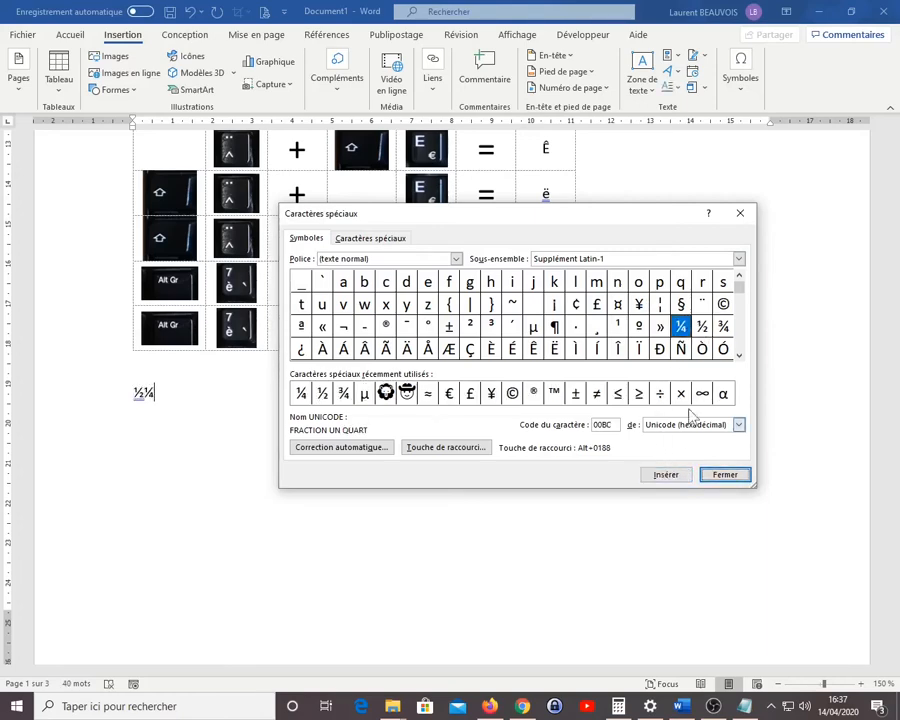
pyautogui.click(723, 304)
pyautogui.click(665, 475)
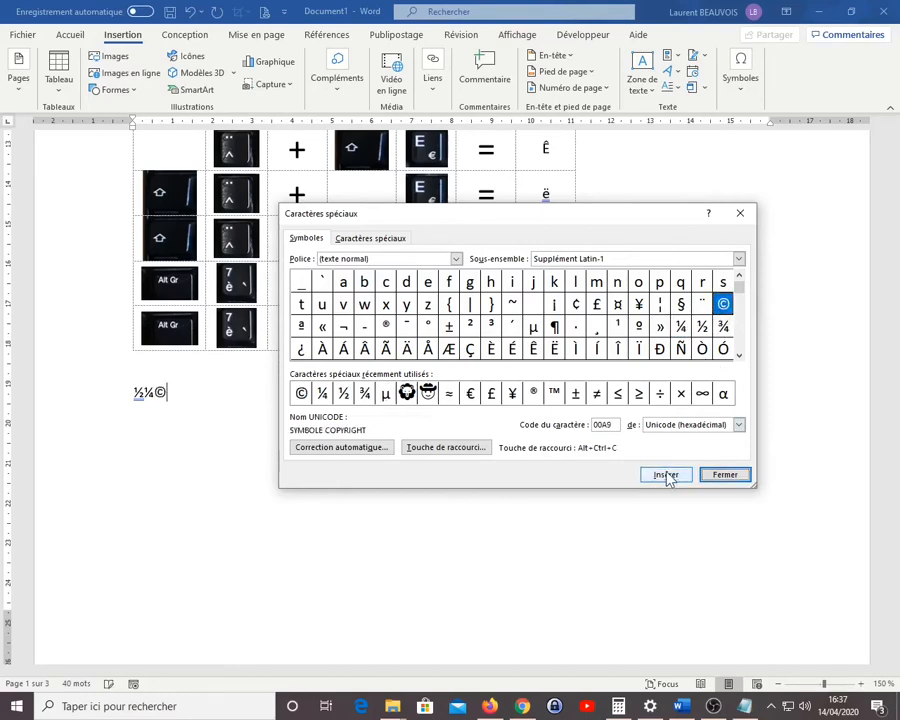
pyautogui.click(512, 348)
pyautogui.click(676, 474)
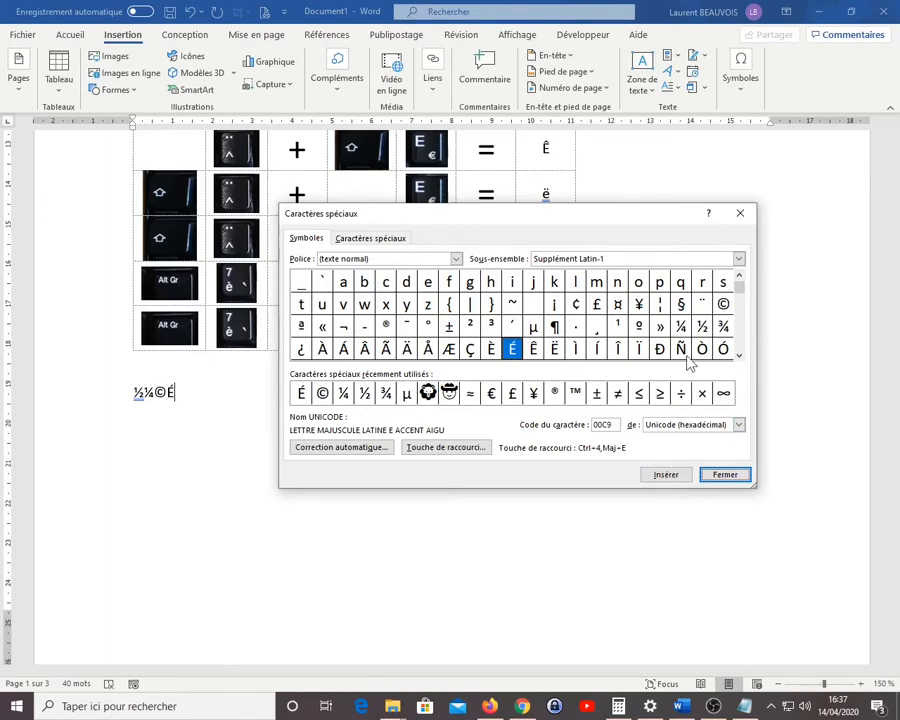
# Look up the code of ½ in the special characters dialog, close it and use the code to add ½ after É
pyautogui.click(702, 326)
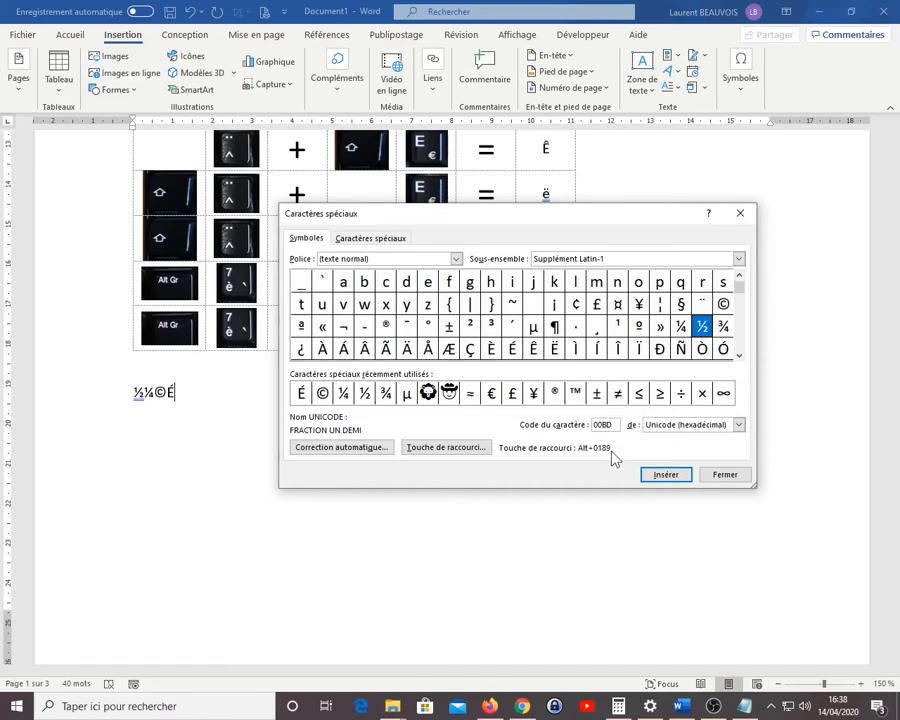
pyautogui.click(720, 474)
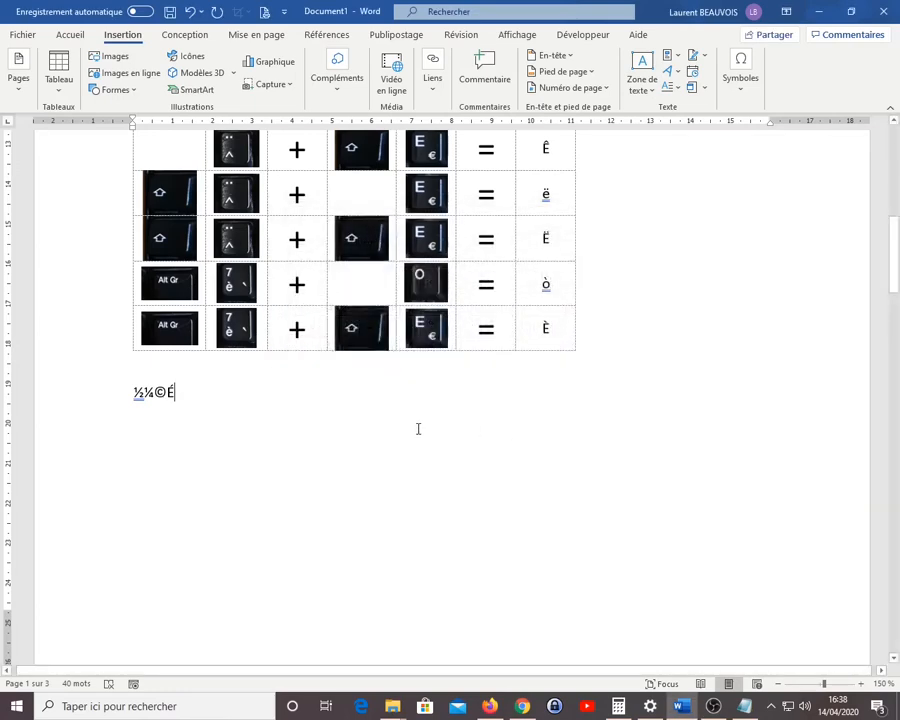
pyautogui.press('alt')
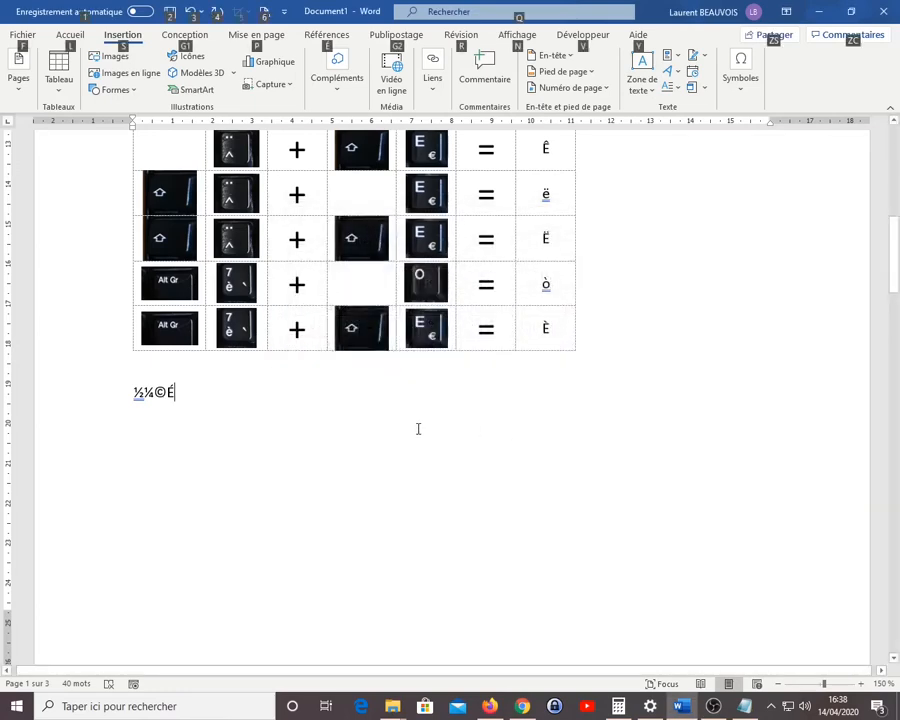
pyautogui.press('alt')
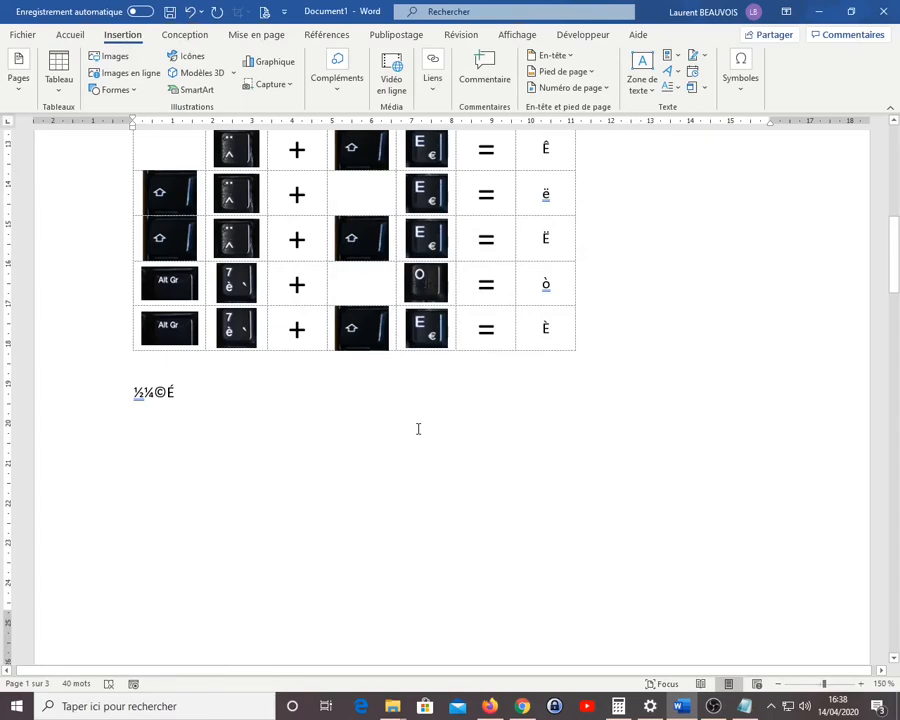
pyautogui.write('½')
# Consult the Wikipedia Alt codes list in Firefox for µ, then return to Word and add µ after the last ½
pyautogui.click(493, 708)
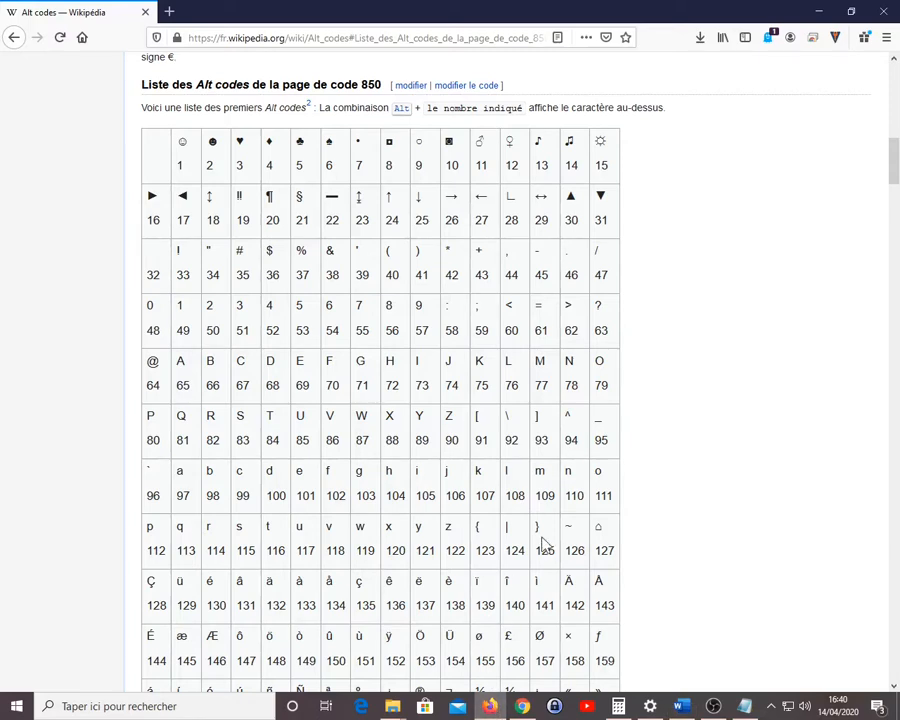
pyautogui.scroll(-1, 895, 172)
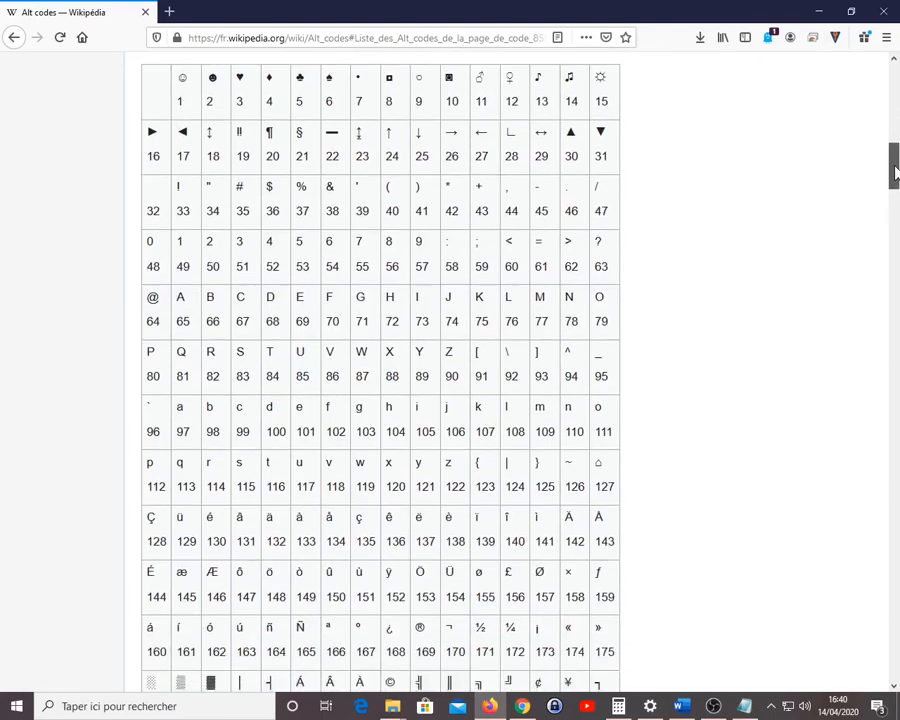
pyautogui.scroll(-6, 895, 172)
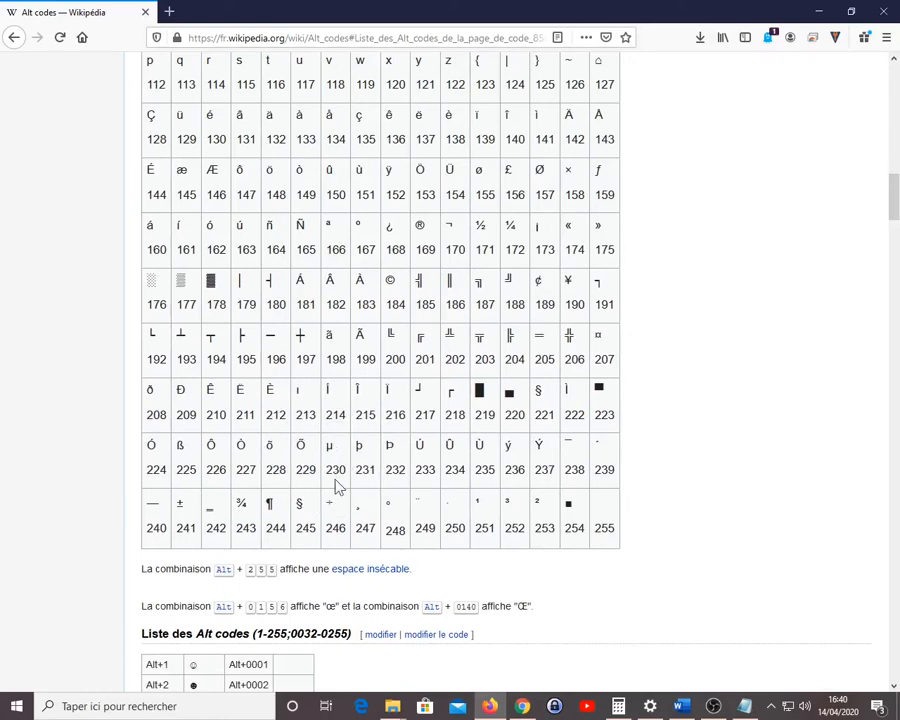
pyautogui.press('ctrl')
pyautogui.press('ctrl')
pyautogui.click(681, 706)
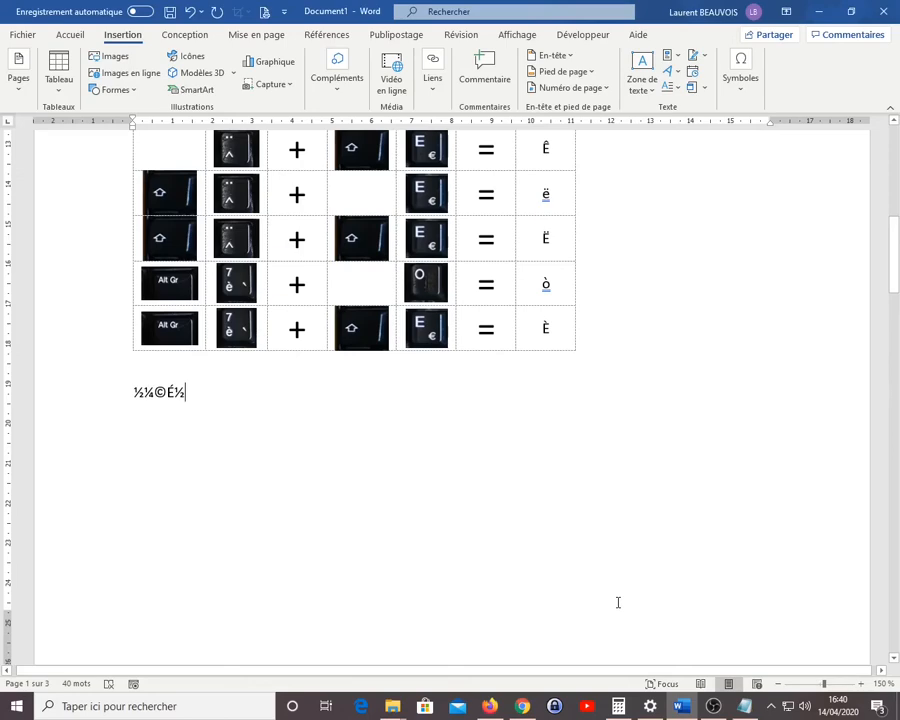
pyautogui.write('µ')
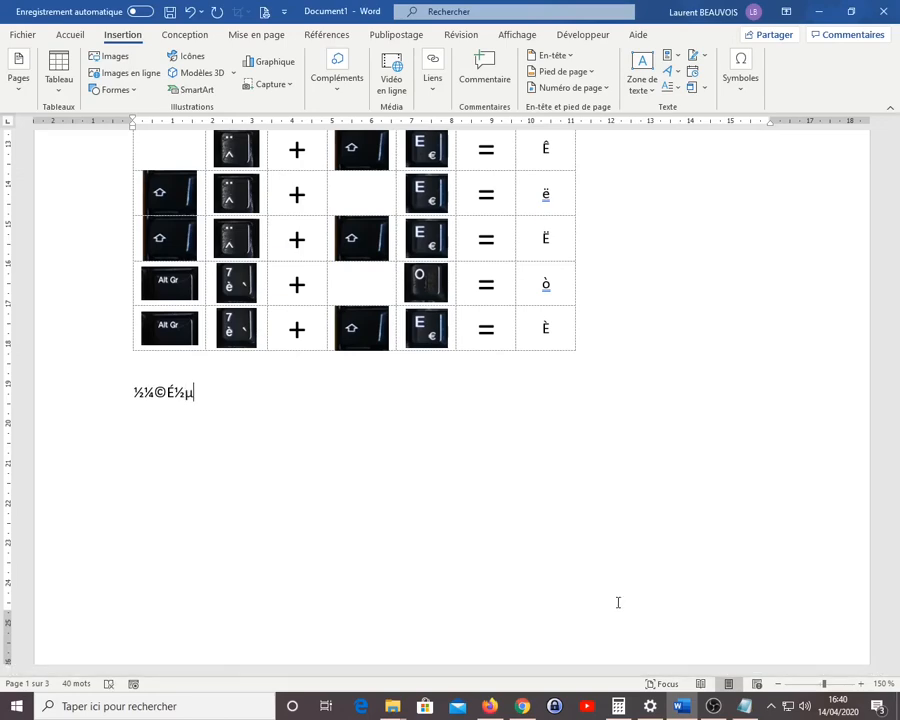
# Start a new line below the symbols and set the special characters dialog to the Wingdings font
pyautogui.press('Return')
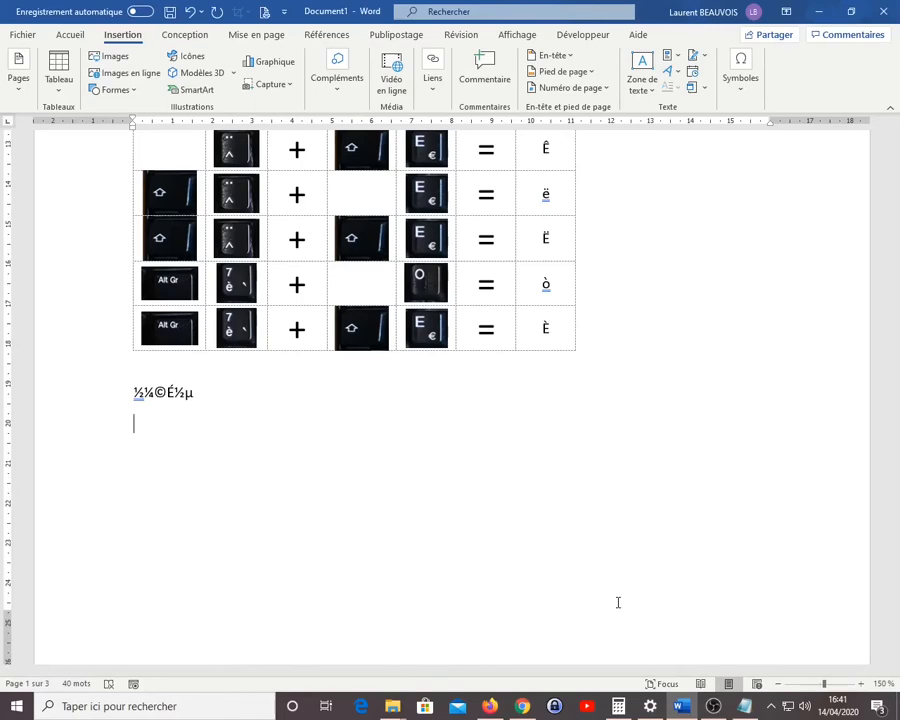
pyautogui.click(752, 94)
pyautogui.click(783, 148)
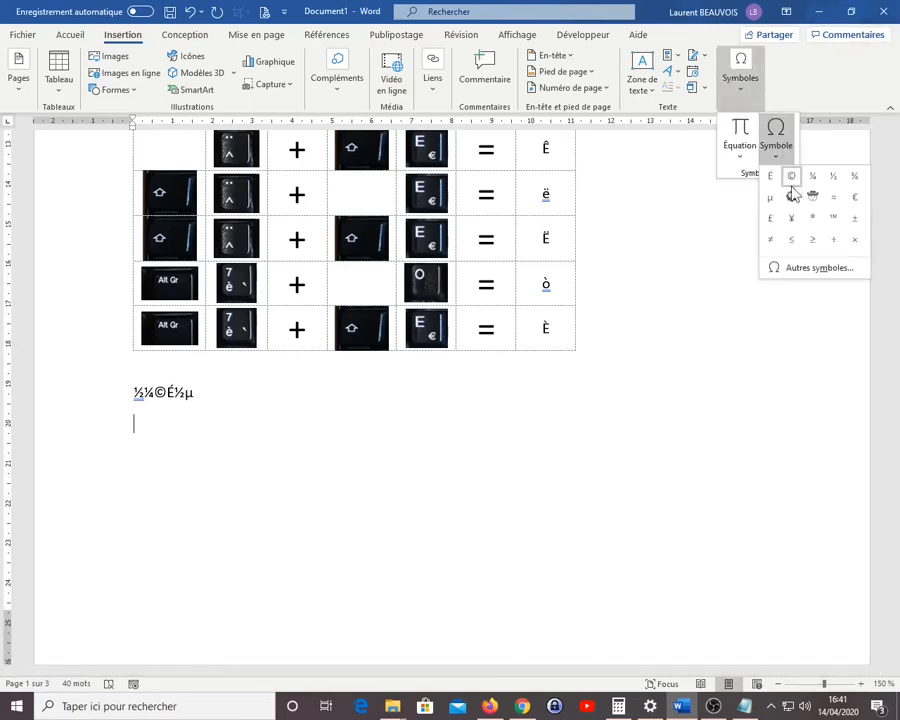
pyautogui.click(805, 267)
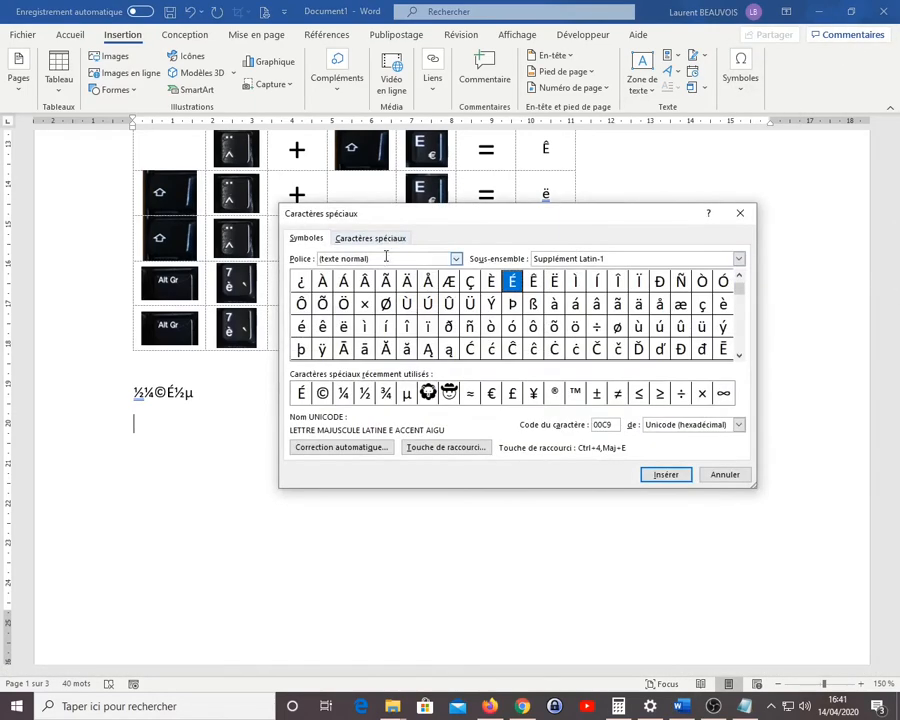
pyautogui.click(456, 258)
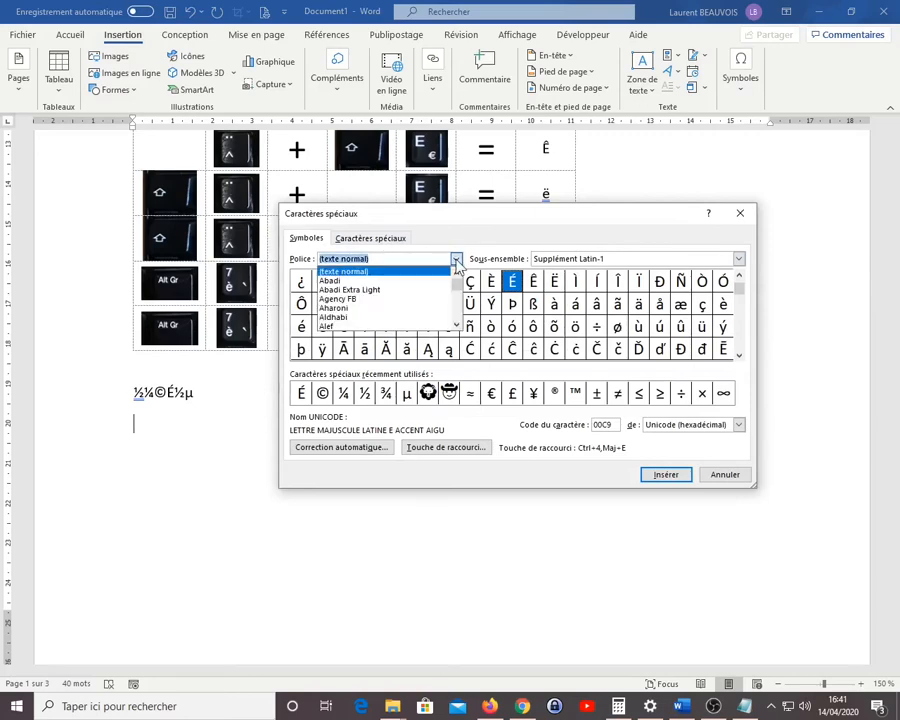
pyautogui.moveTo(458, 283); pyautogui.dragTo(461, 314)
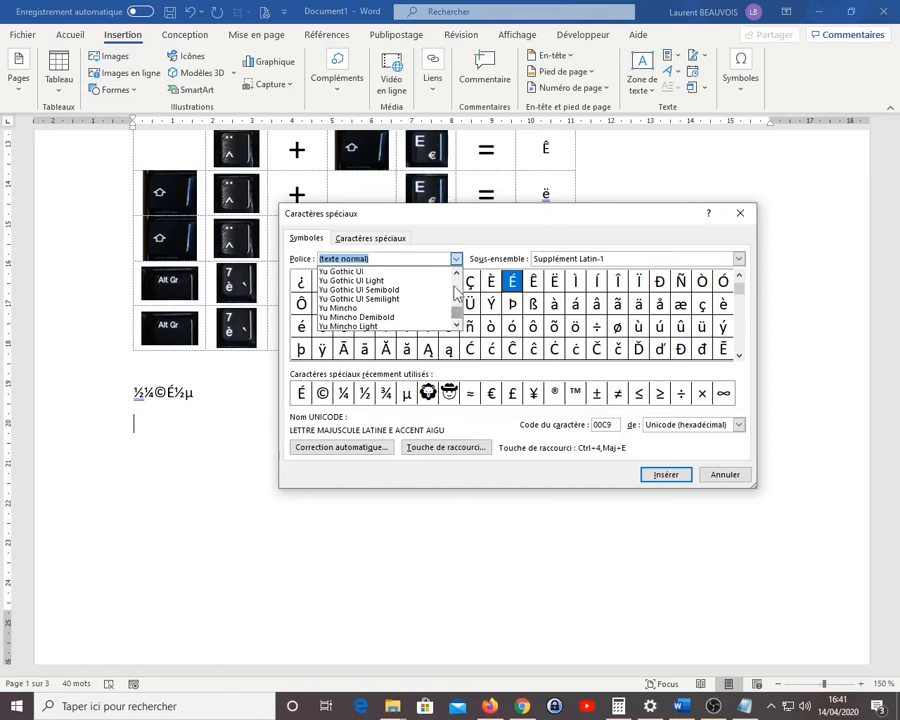
pyautogui.scroll(7, 457, 274)
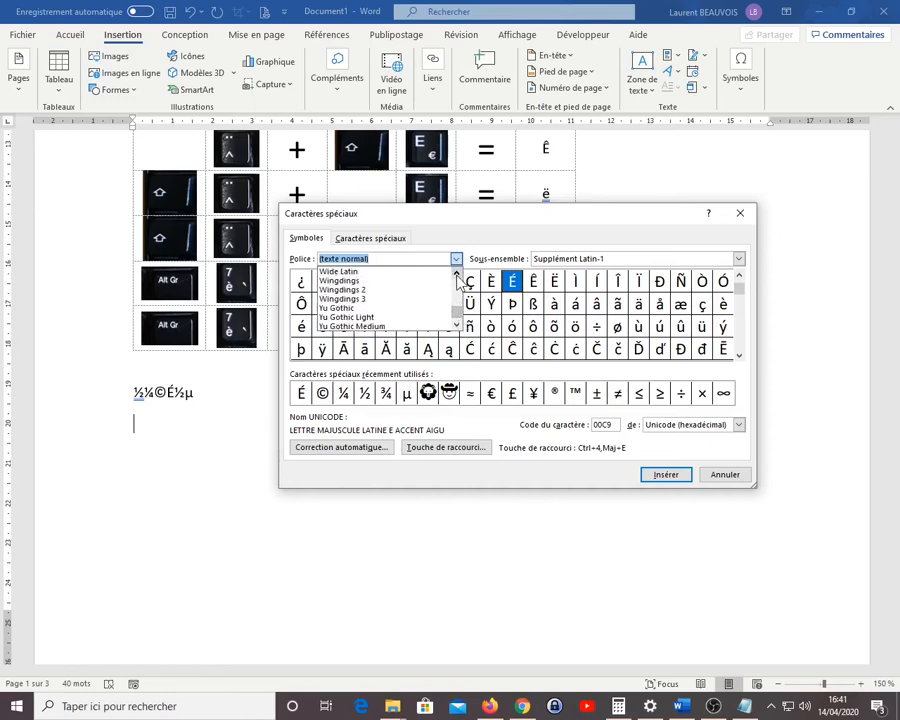
pyautogui.click(358, 283)
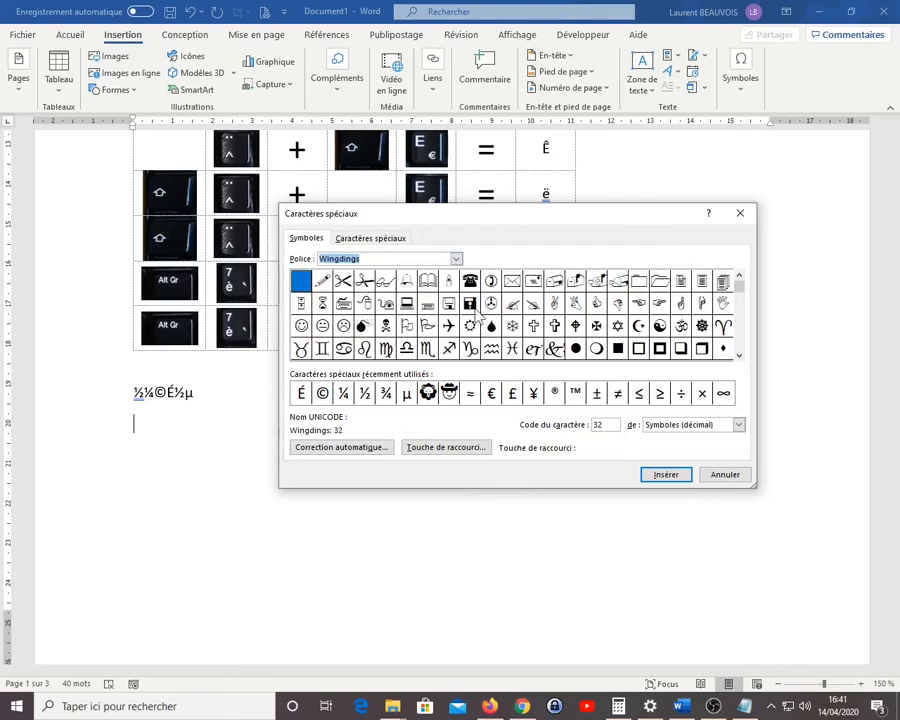
# Insert three Wingdings symbols on the new line: the outlined down-right arrow, the checked box and the bold right arrow
pyautogui.click(739, 356)
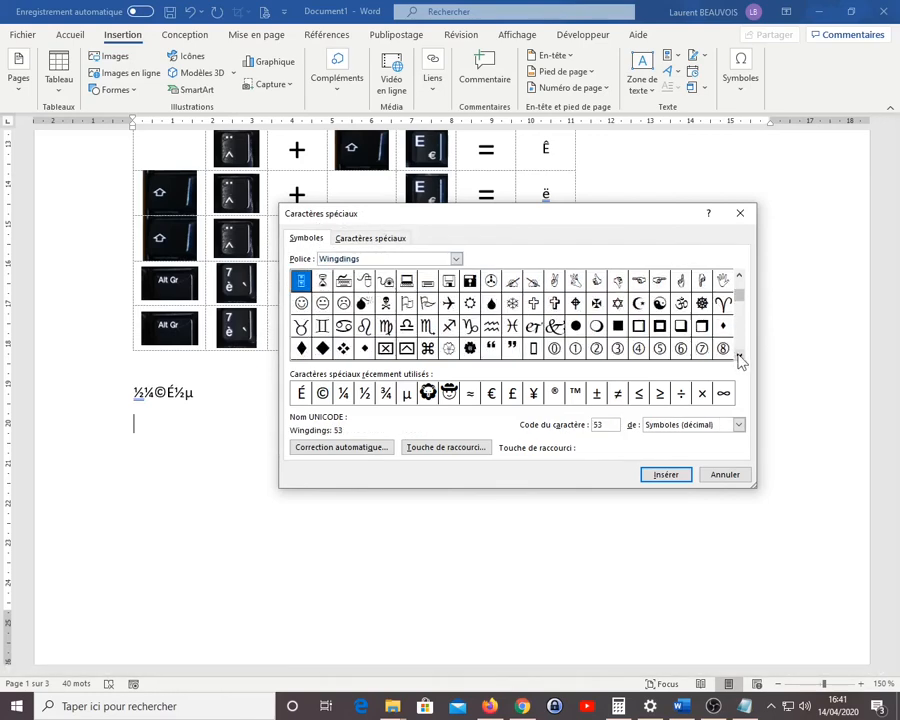
pyautogui.click(739, 356)
pyautogui.click(739, 356)
pyautogui.click(739, 356)
pyautogui.click(739, 356)
pyautogui.click(739, 356)
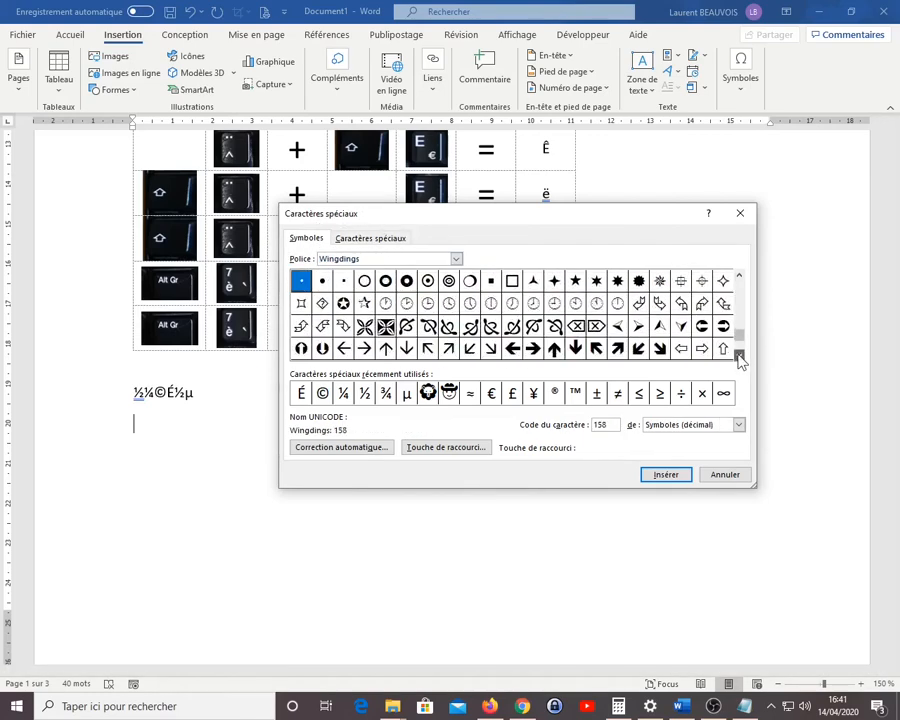
pyautogui.click(739, 356)
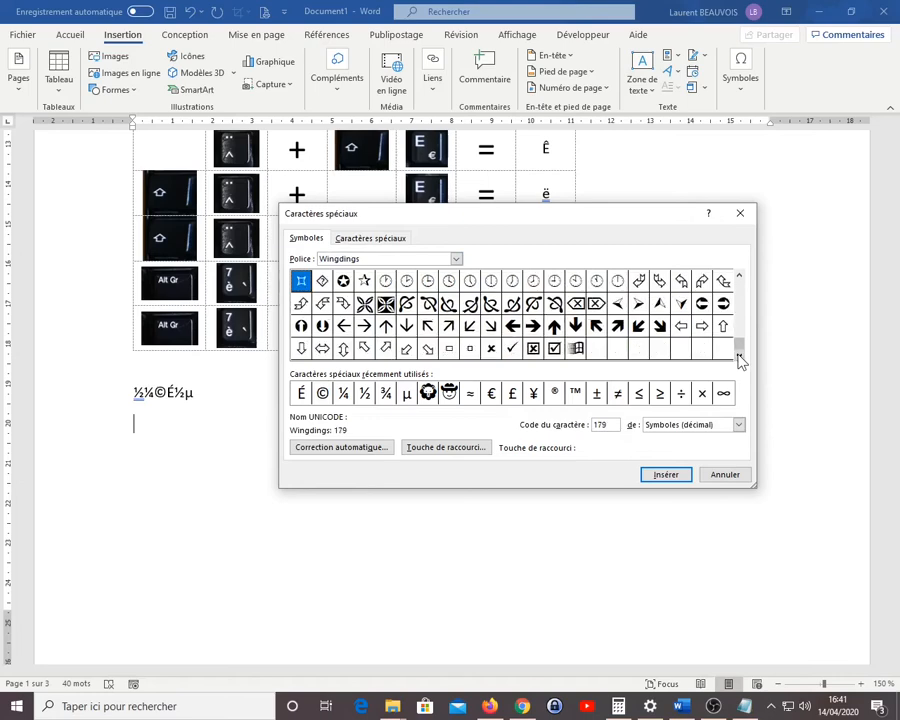
pyautogui.click(428, 348)
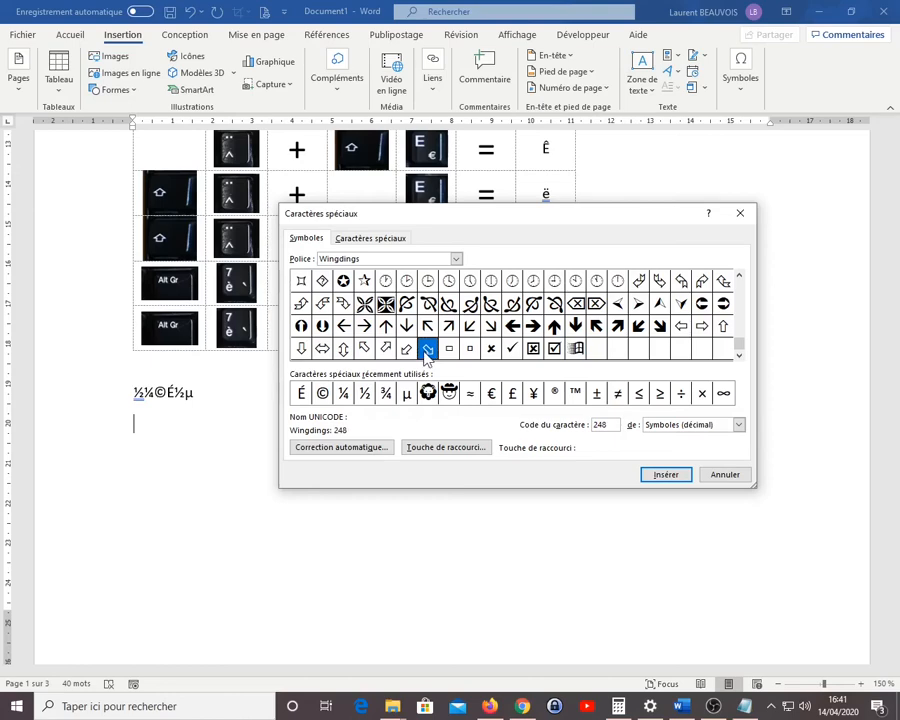
pyautogui.doubleClick(428, 349)
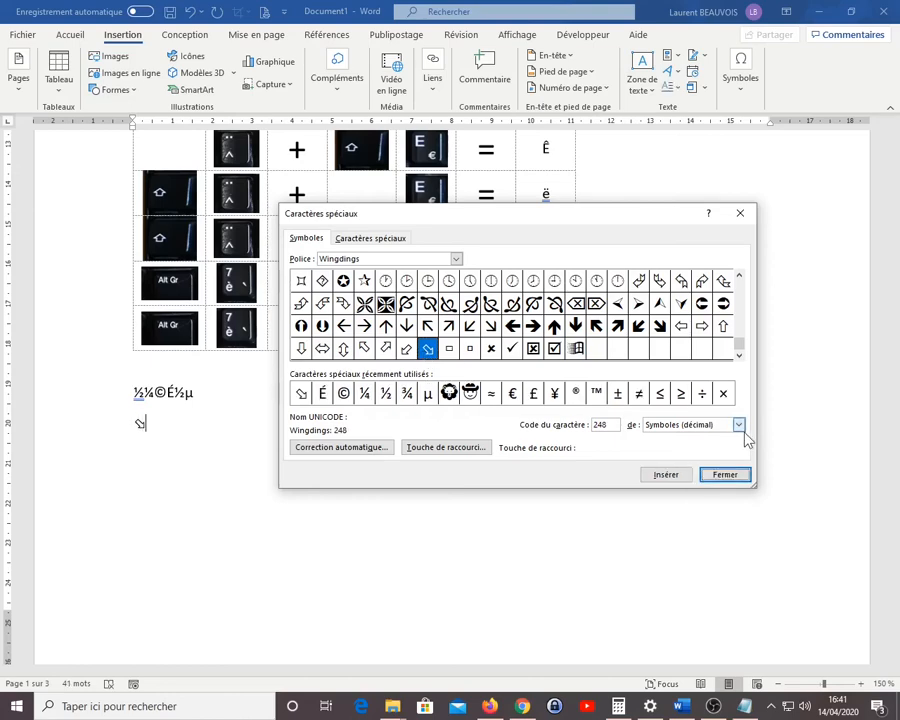
pyautogui.click(554, 349)
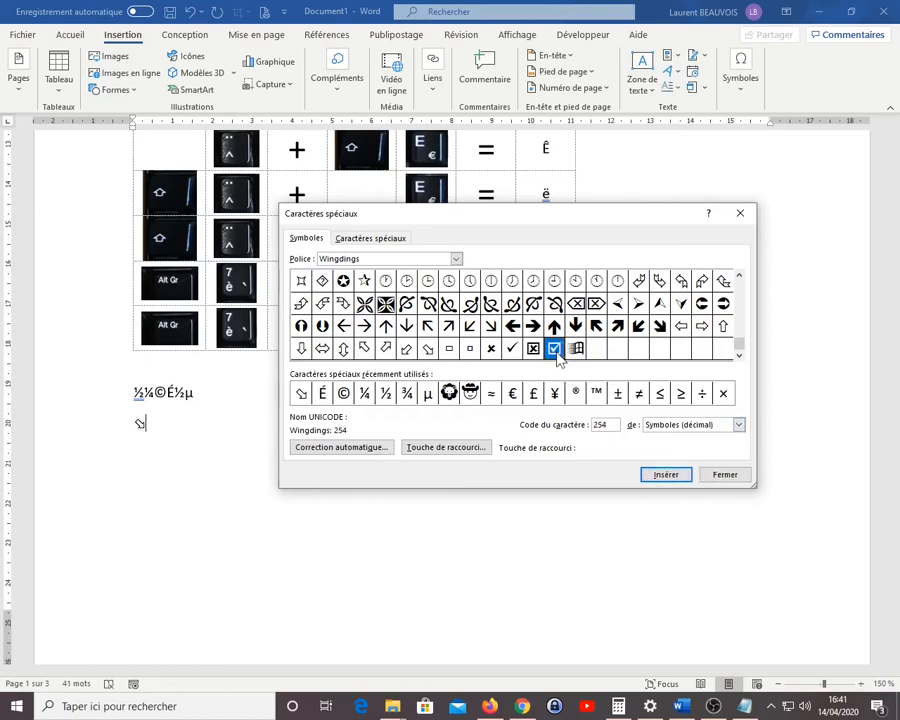
pyautogui.doubleClick(554, 349)
pyautogui.click(534, 327)
pyautogui.doubleClick(537, 332)
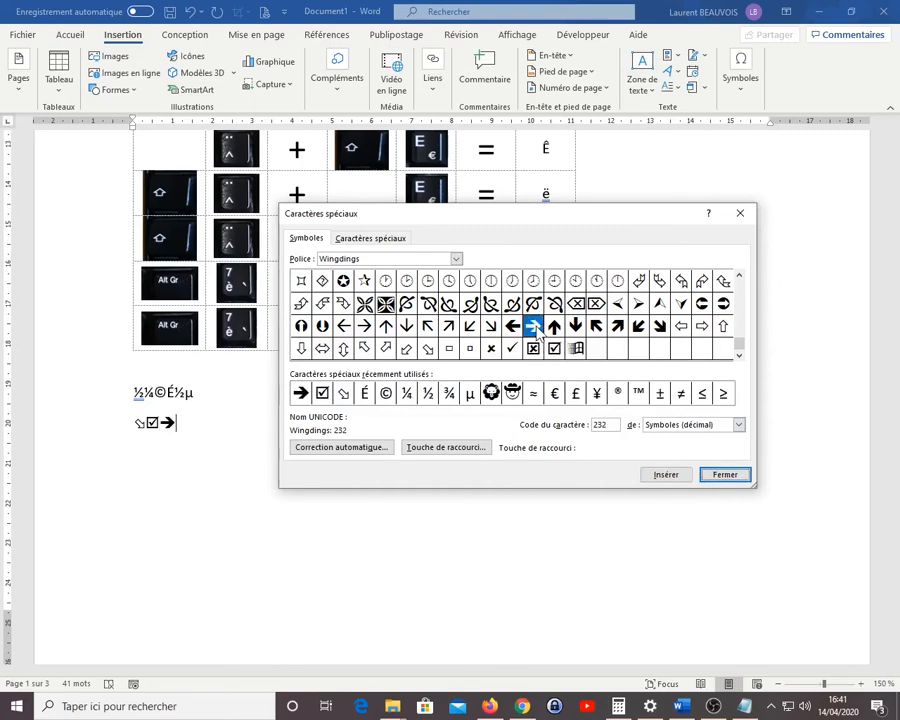
# Look through the symbols offered by the Wingdings 2, Wingdings 3 and Webdings fonts
pyautogui.click(456, 259)
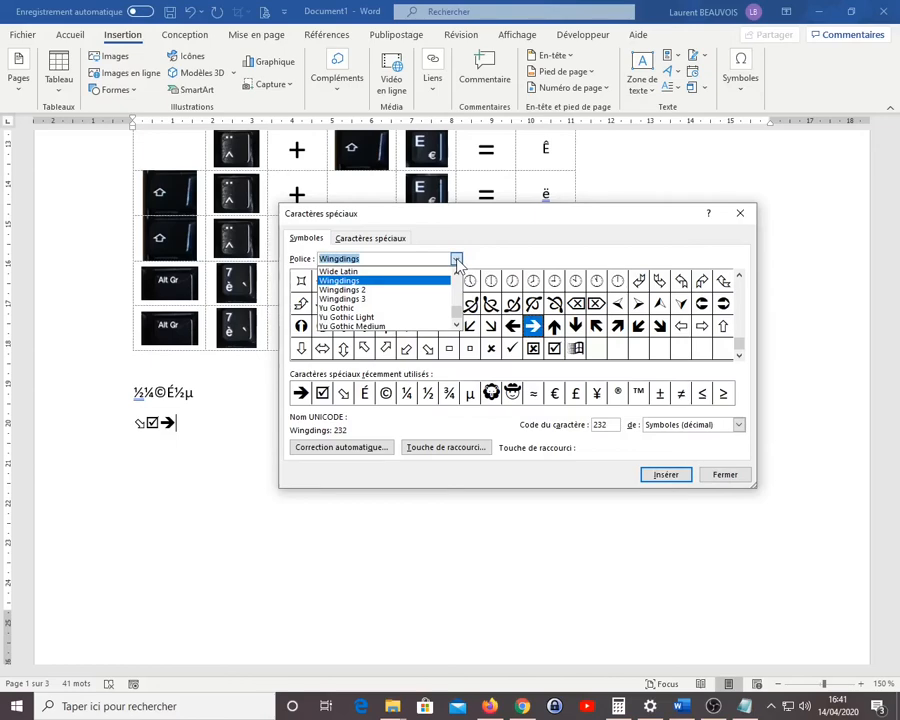
pyautogui.click(394, 290)
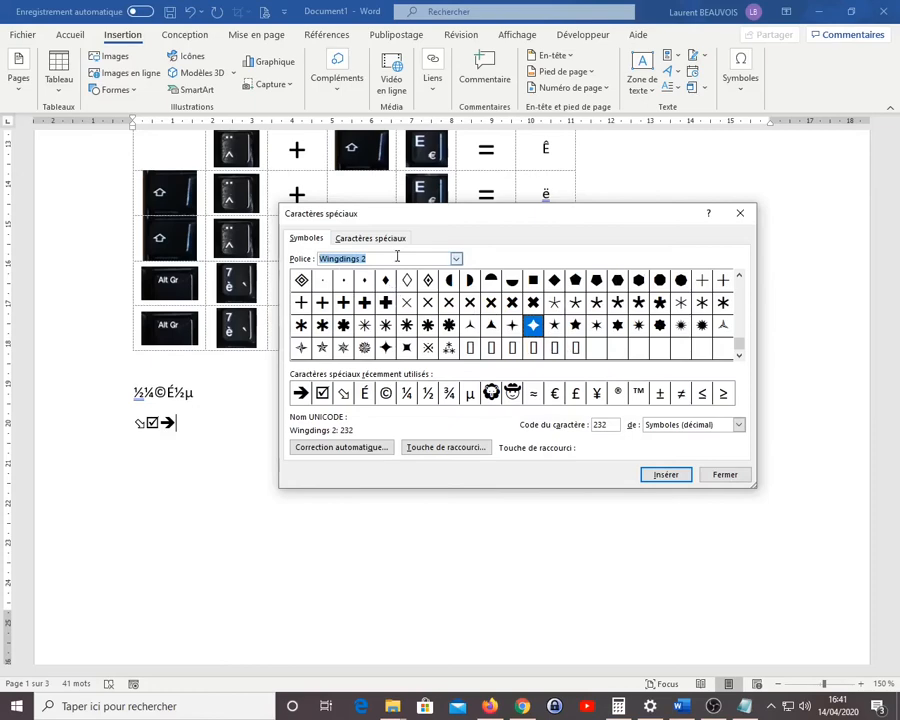
pyautogui.click(456, 259)
pyautogui.click(381, 300)
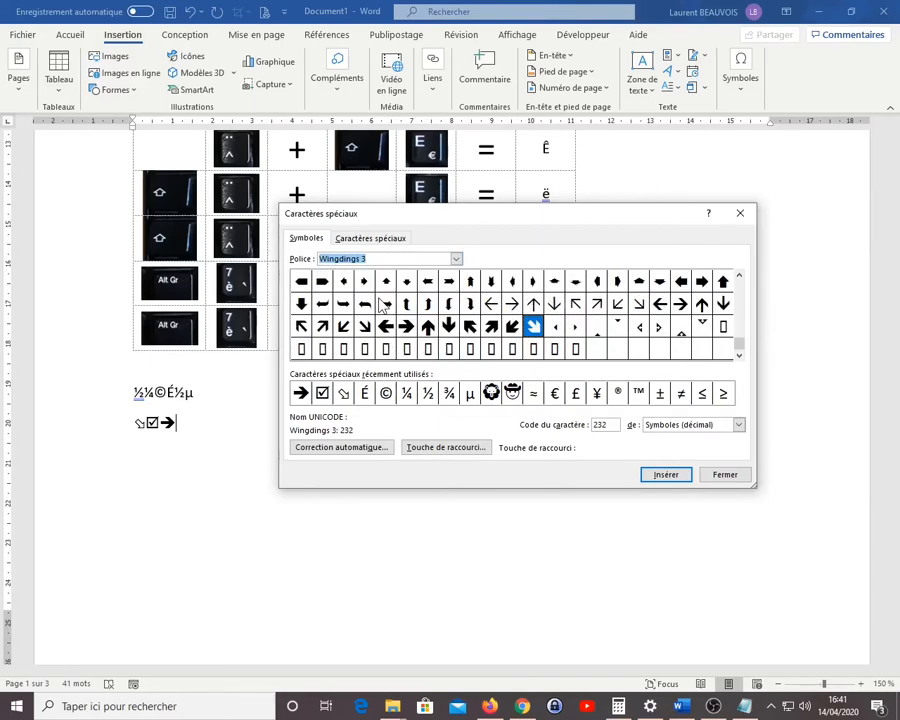
pyautogui.click(456, 259)
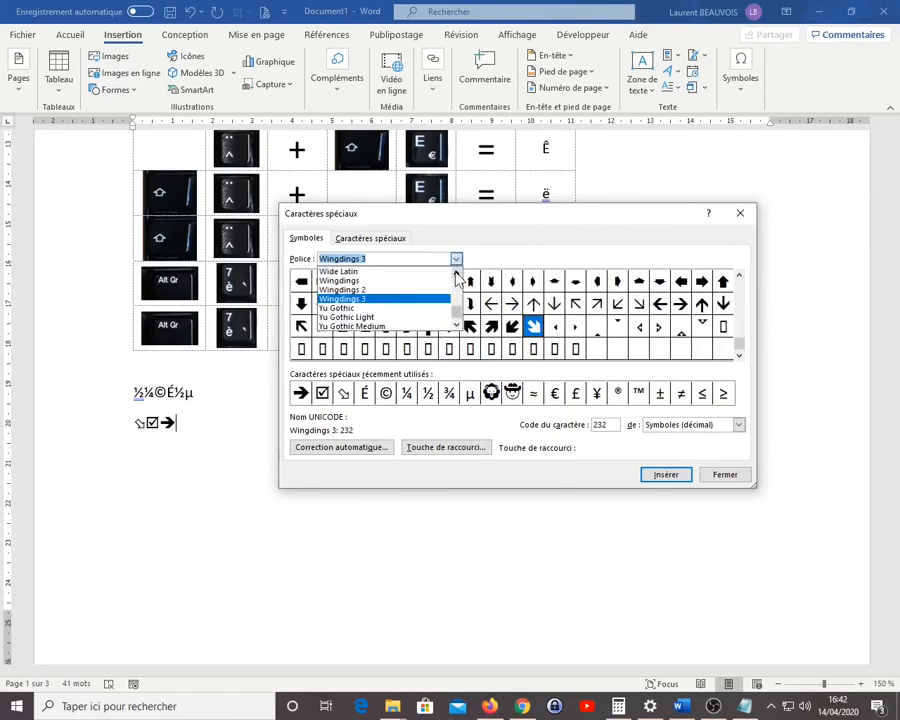
pyautogui.scroll(3, 378, 300)
pyautogui.click(376, 292)
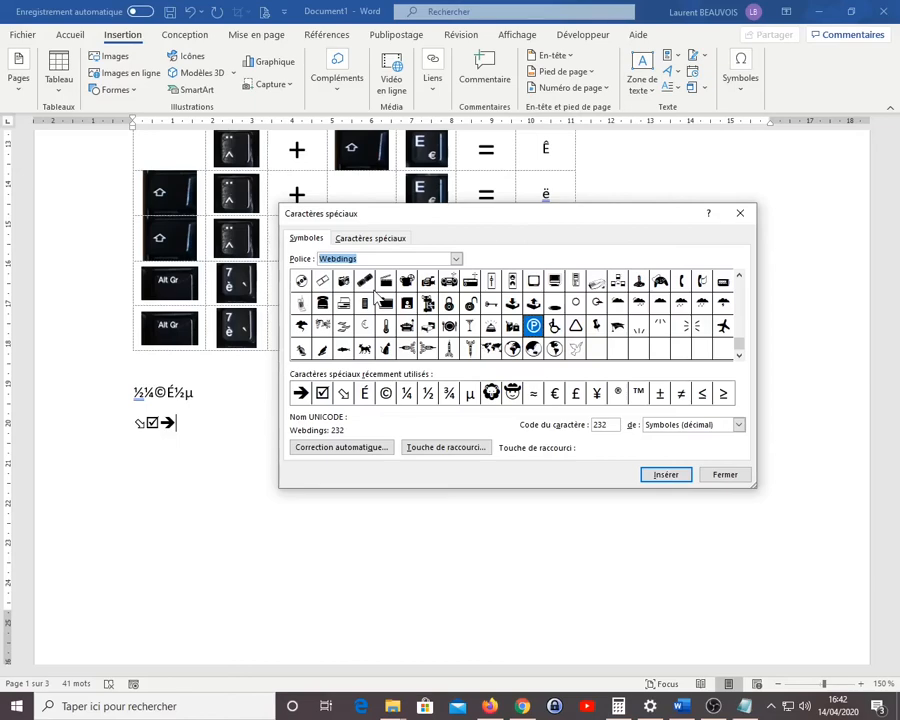
# Insert the Copyright sign from the list of named special characters after the bold arrow and close the dialog
pyautogui.click(319, 241)
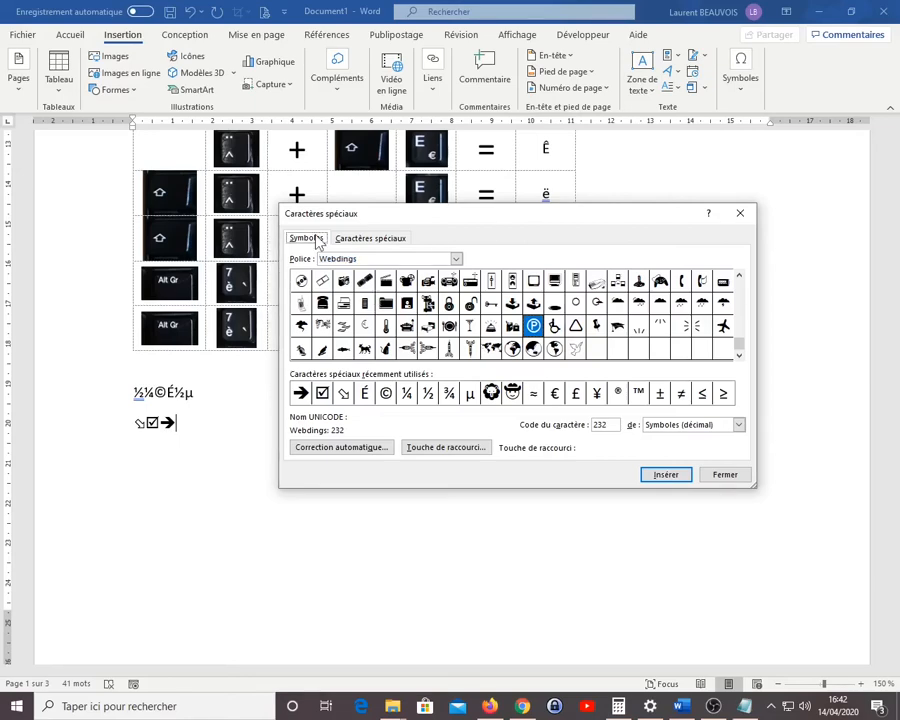
pyautogui.click(388, 242)
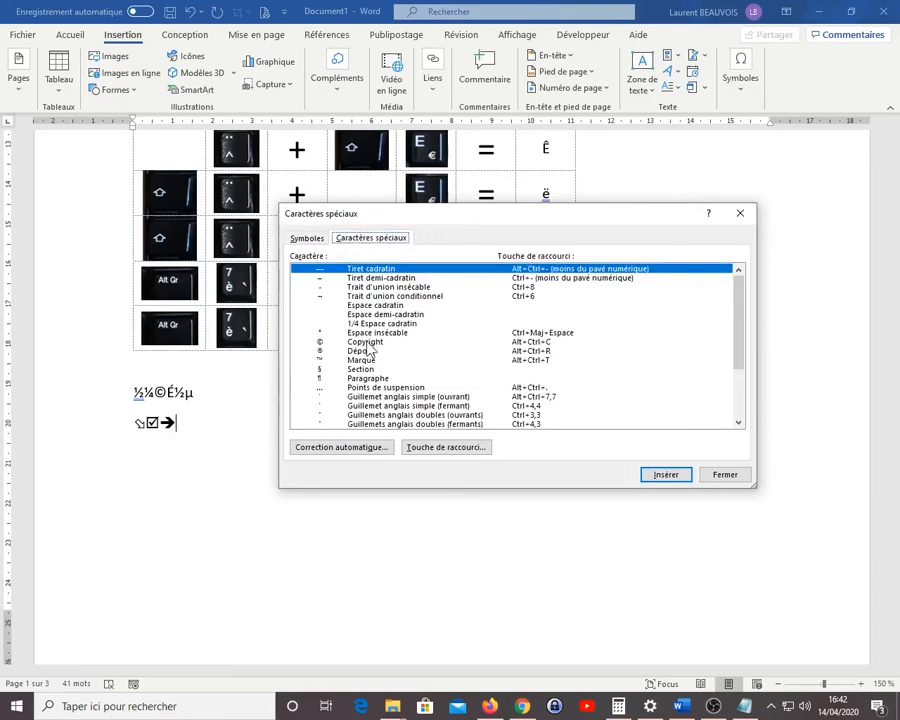
pyautogui.click(367, 343)
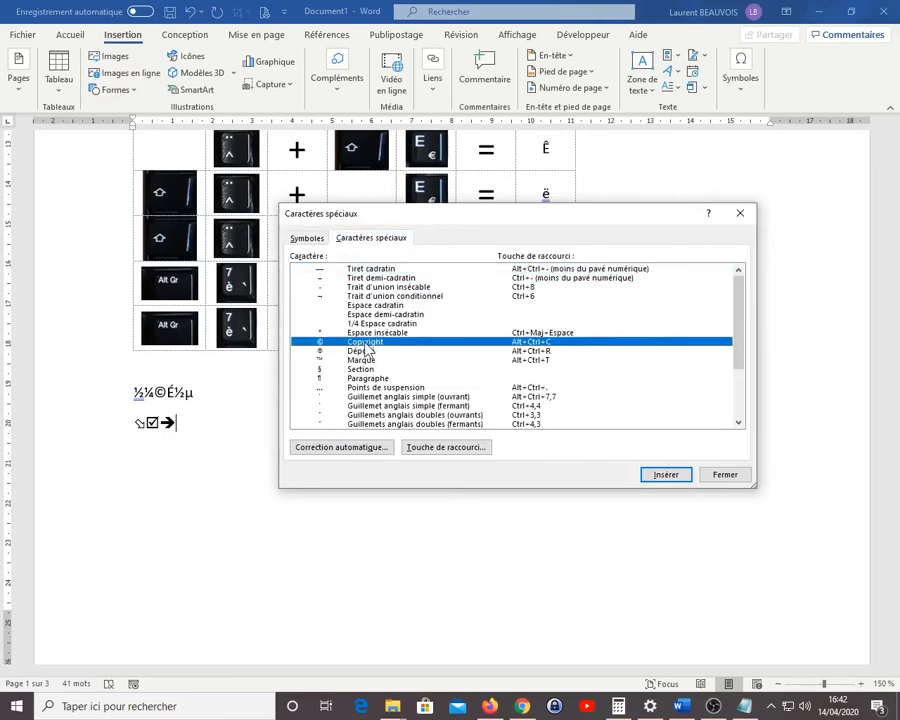
pyautogui.doubleClick(366, 343)
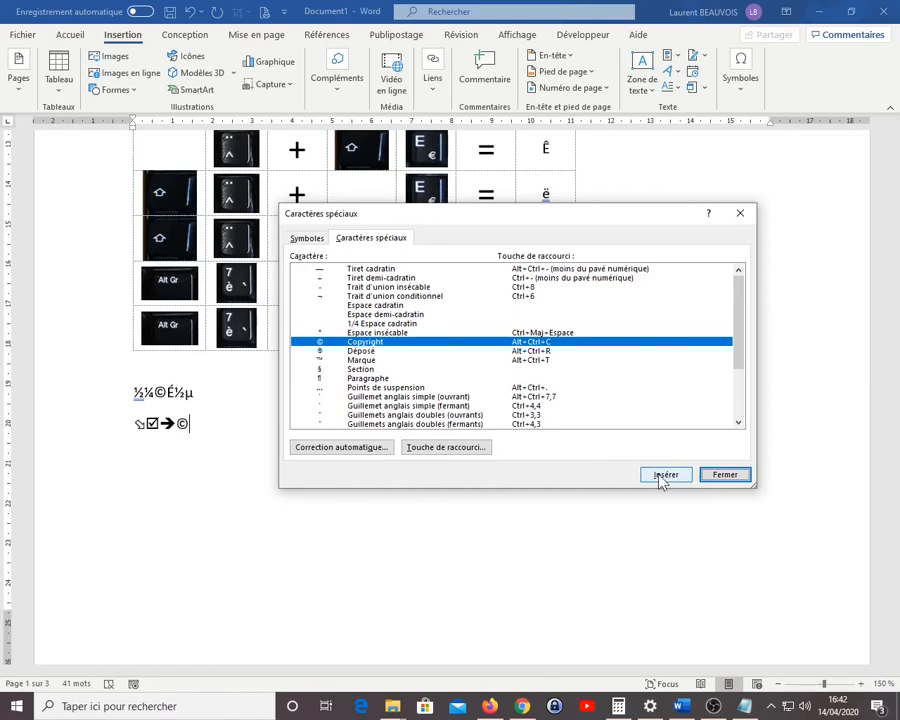
pyautogui.click(716, 478)
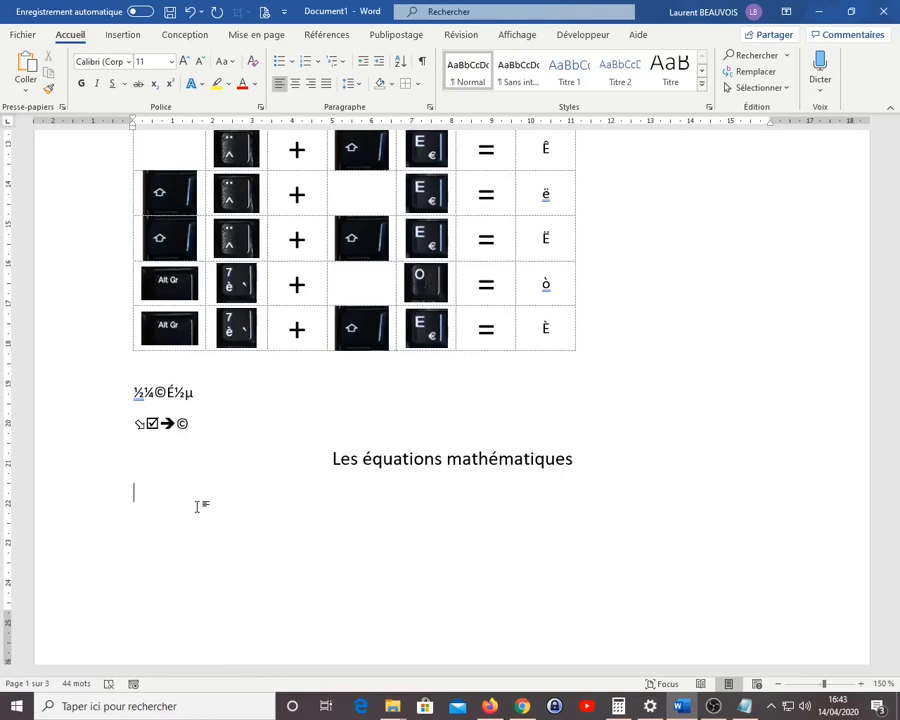
# Insert a new blank equation below the heading "Les équations mathématiques"
pyautogui.click(121, 38)
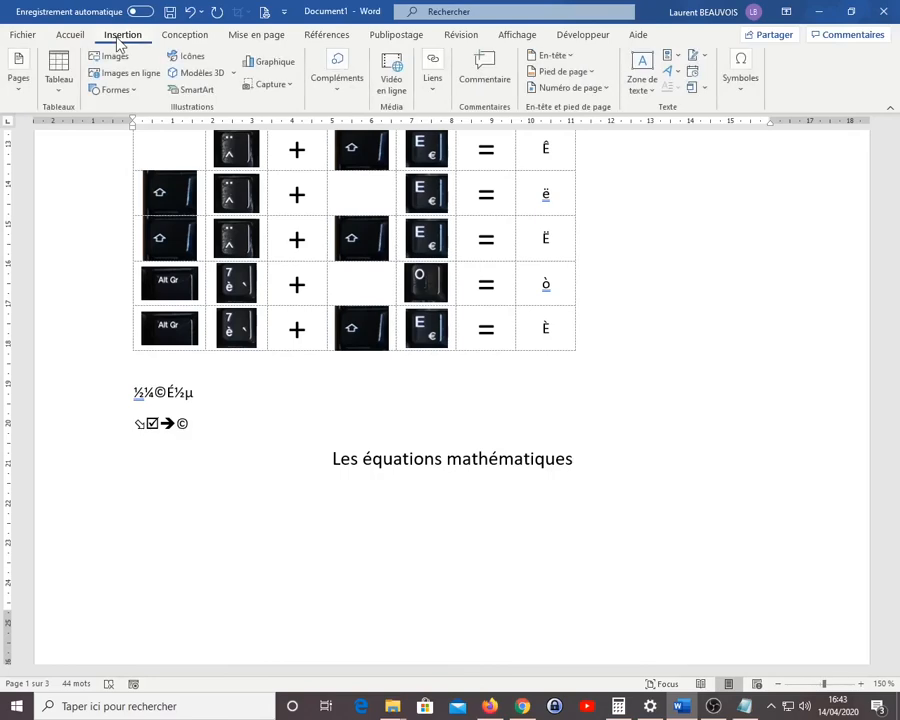
pyautogui.click(754, 97)
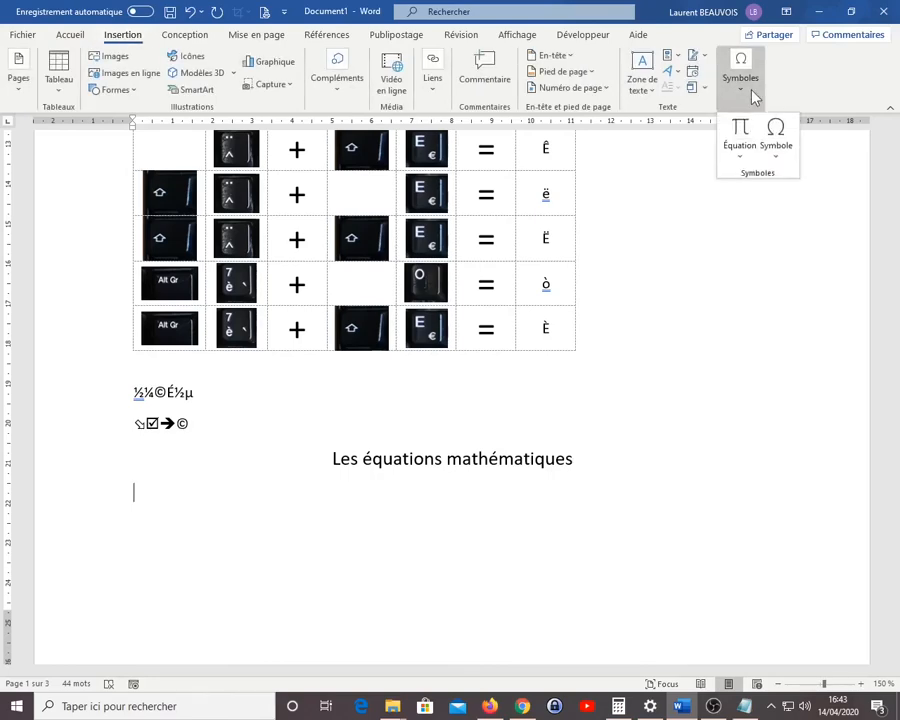
pyautogui.click(743, 160)
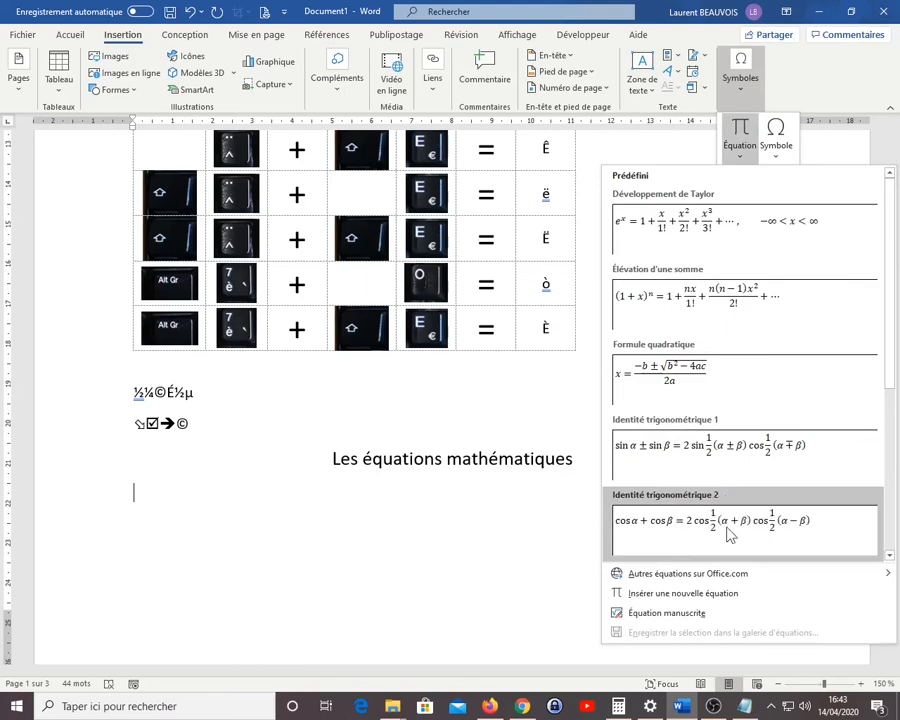
pyautogui.click(725, 595)
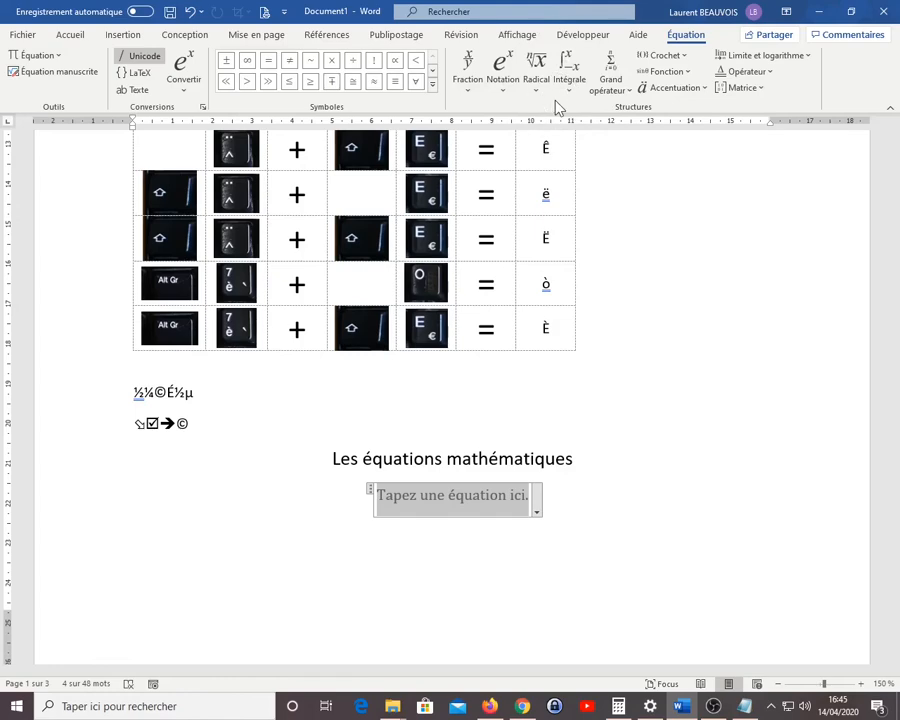
pyautogui.click(470, 90)
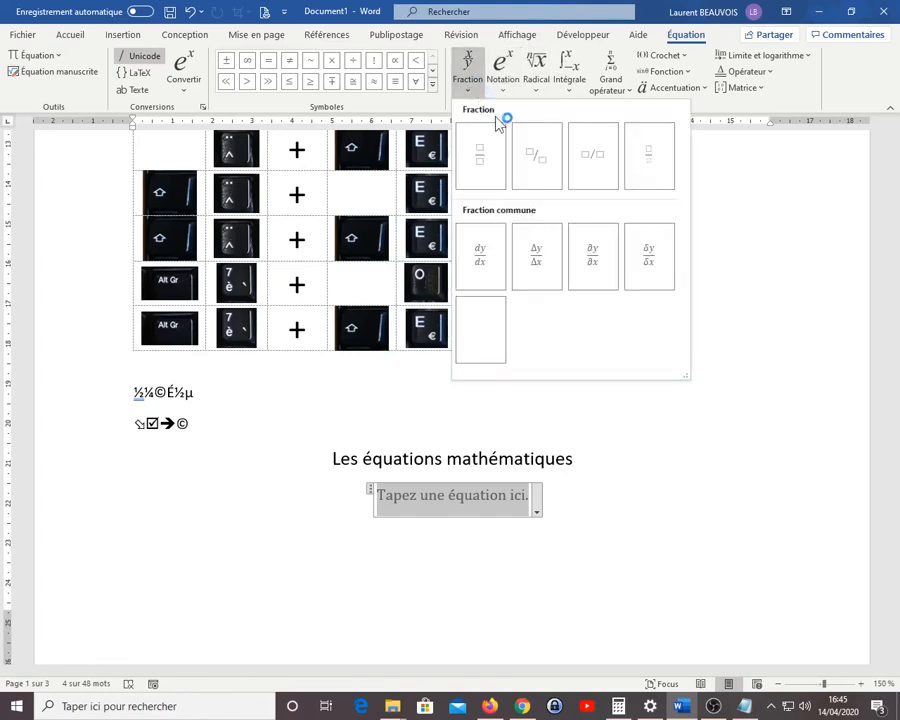
pyautogui.click(566, 84)
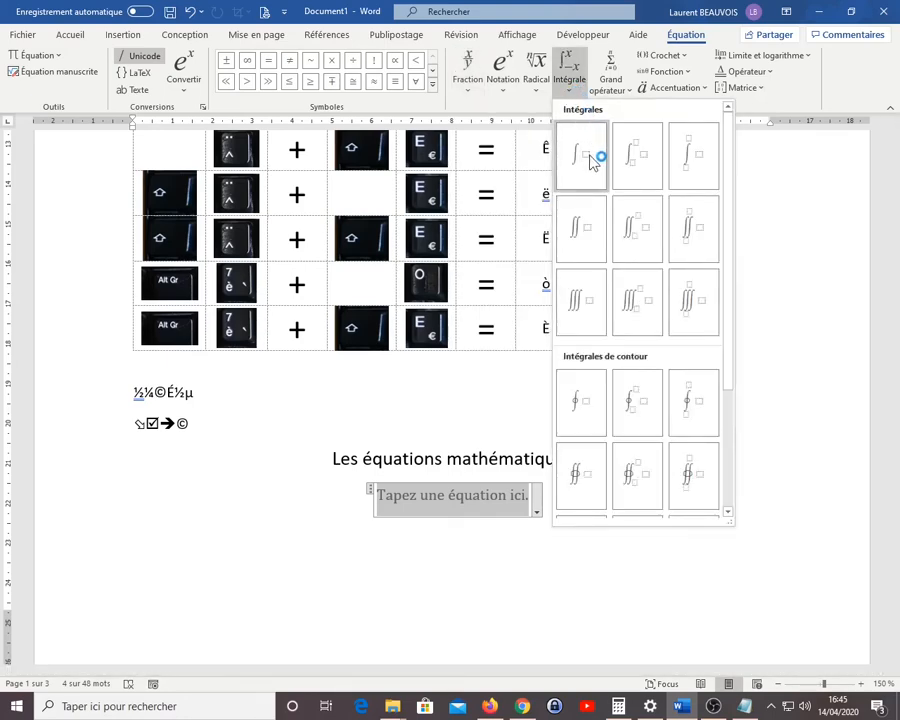
pyautogui.click(523, 105)
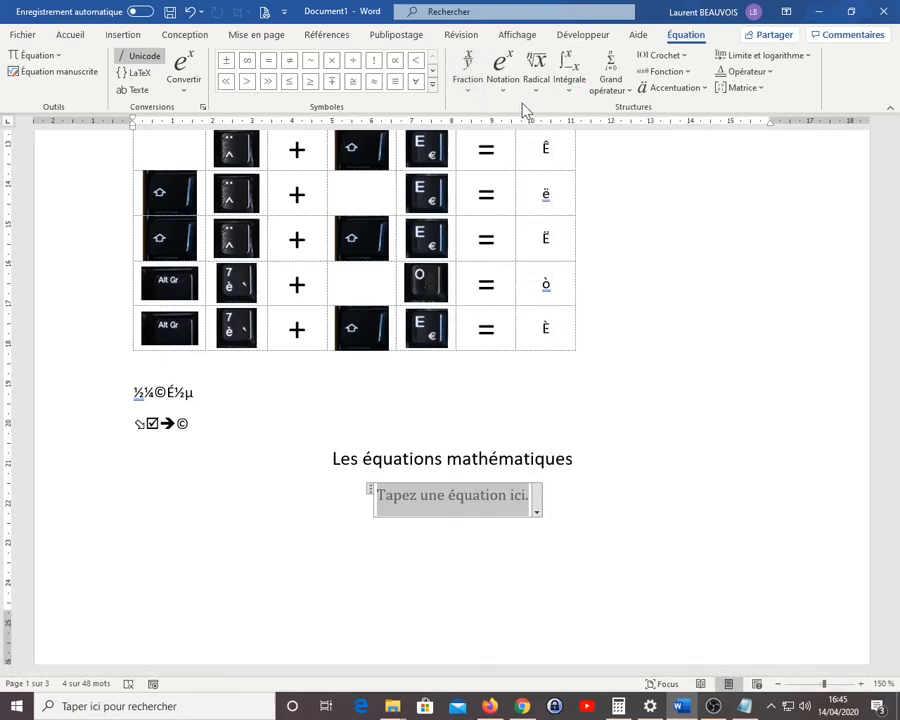
# Add a stacked fraction to the equation and enter 5x + 3 as its numerator
pyautogui.click(470, 90)
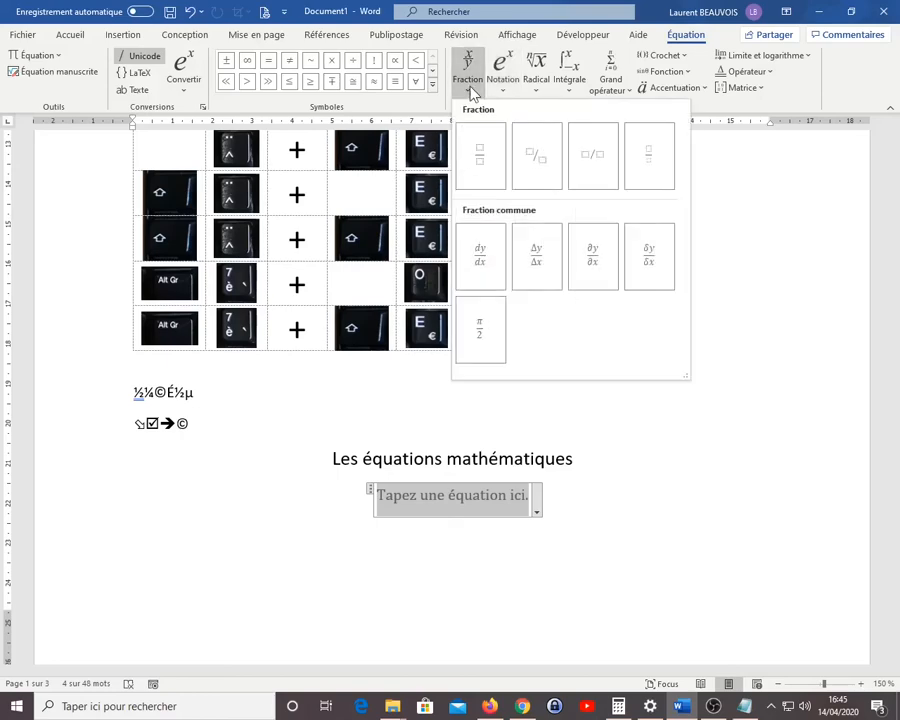
pyautogui.click(484, 156)
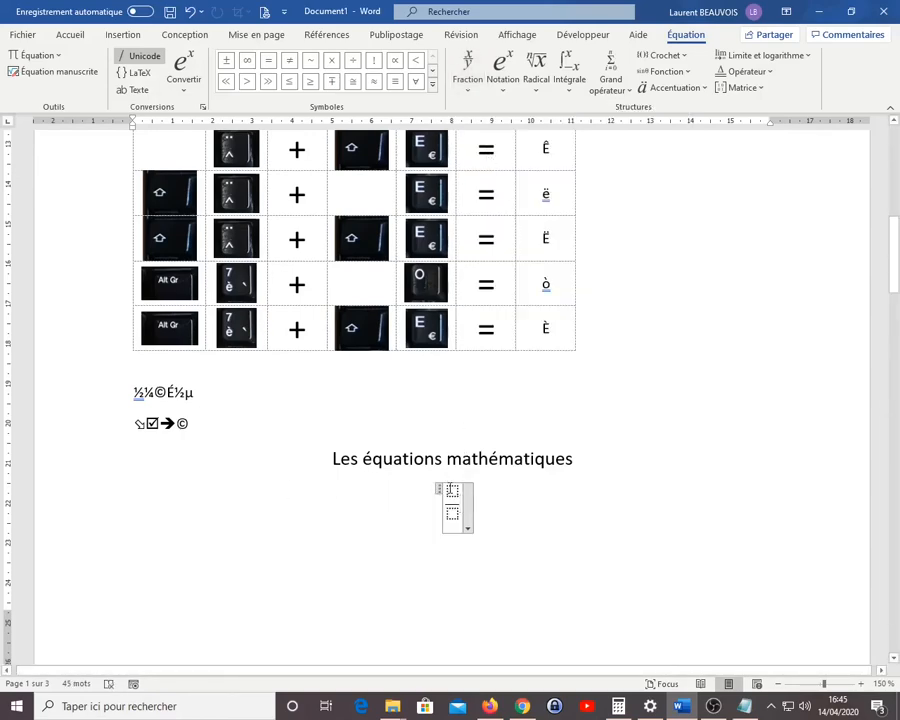
pyautogui.click(450, 487)
pyautogui.click(452, 515)
pyautogui.click(452, 491)
pyautogui.write('5x ')
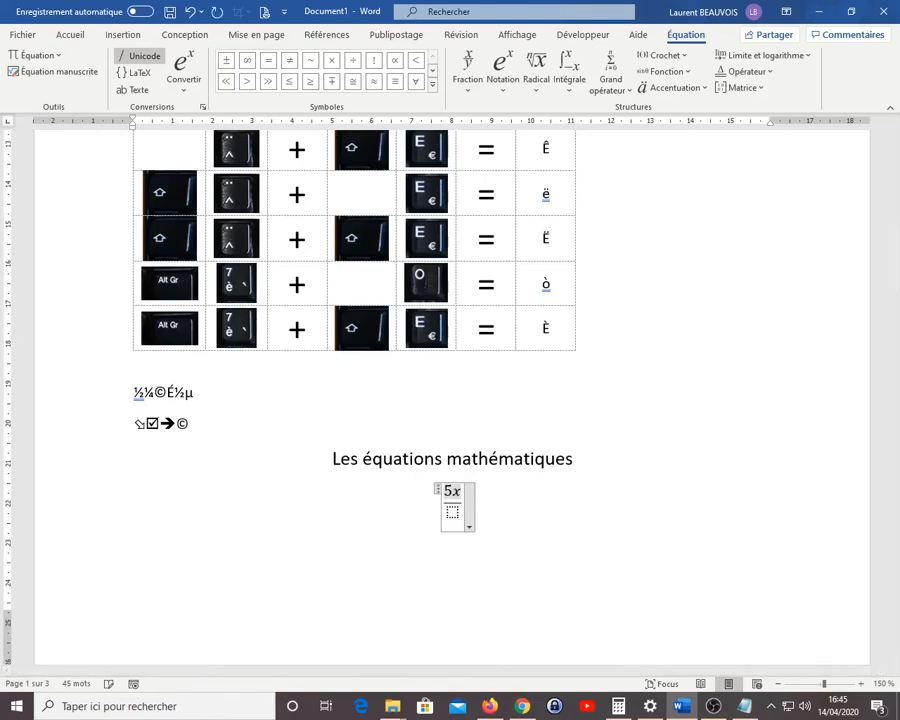
pyautogui.write('+ 3')
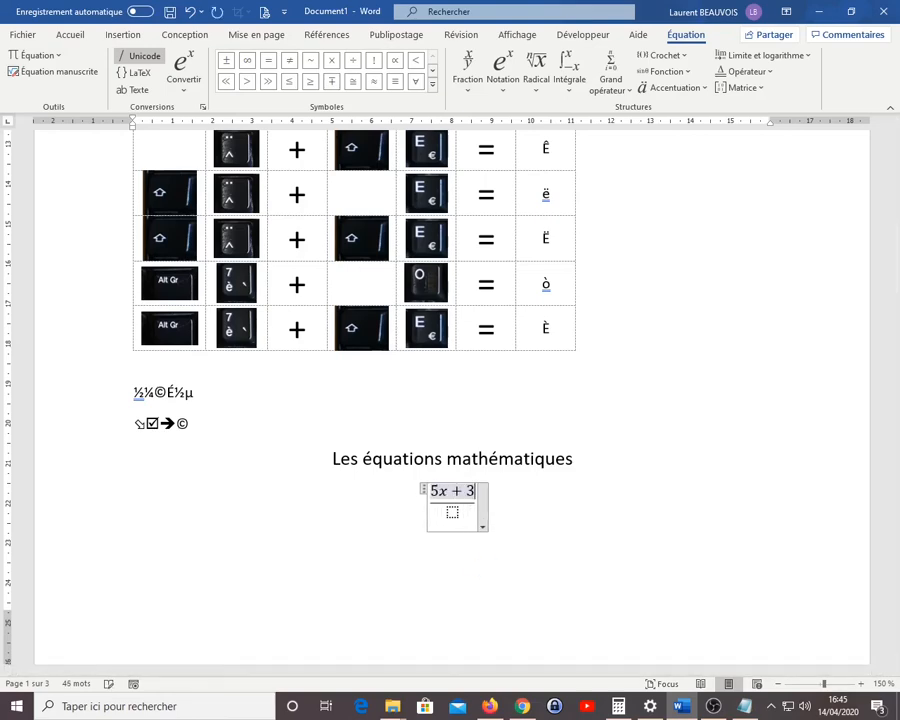
# Enter x with the exponent 5 as the fraction's denominator, using the superscript structure, and leave the equation
pyautogui.click(452, 513)
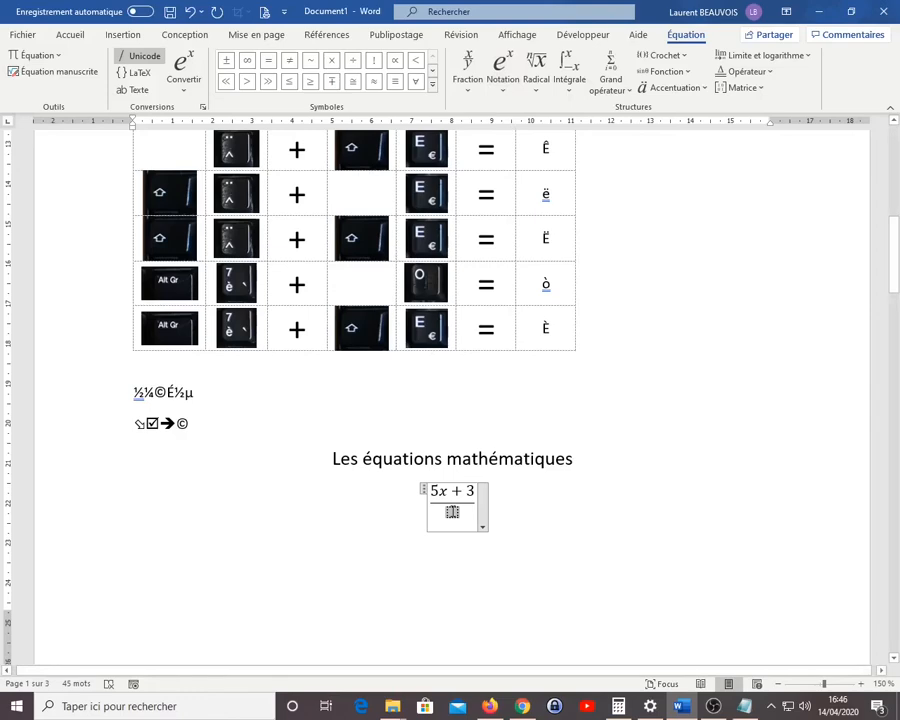
pyautogui.write('x')
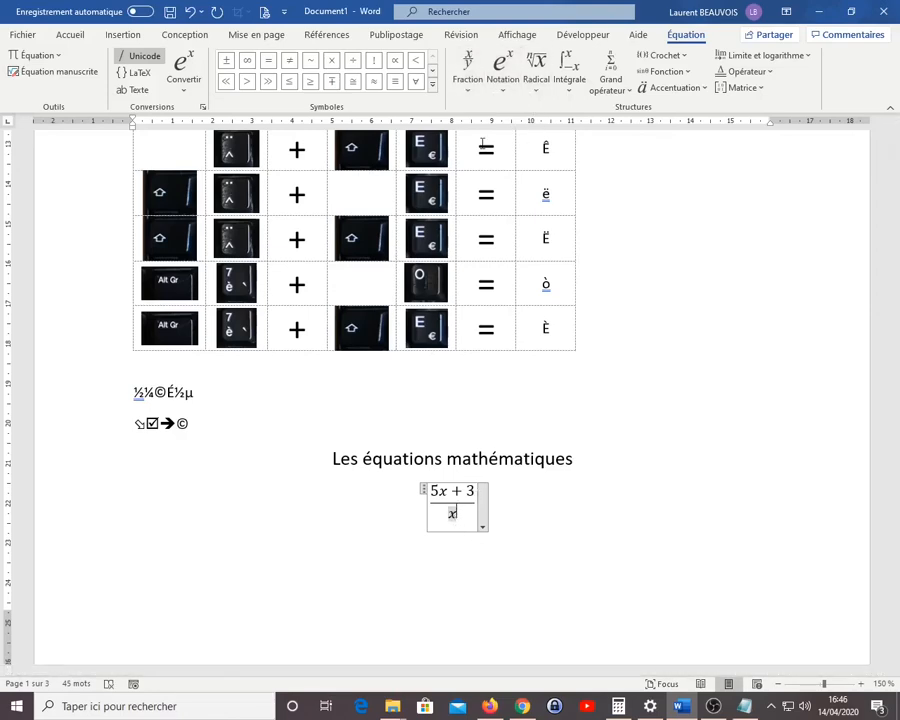
pyautogui.doubleClick(451, 515)
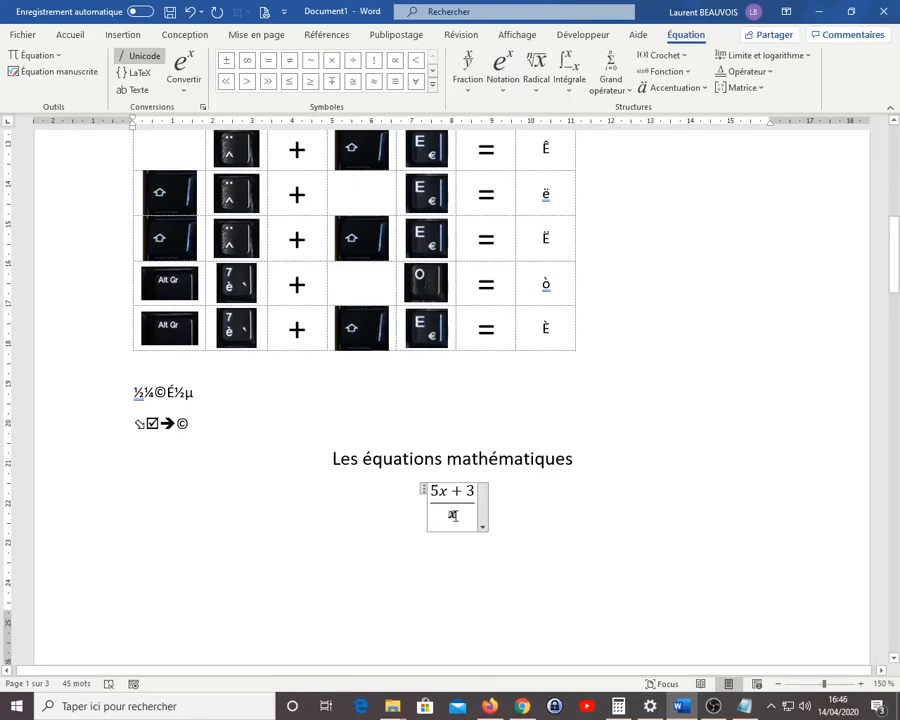
pyautogui.click(500, 90)
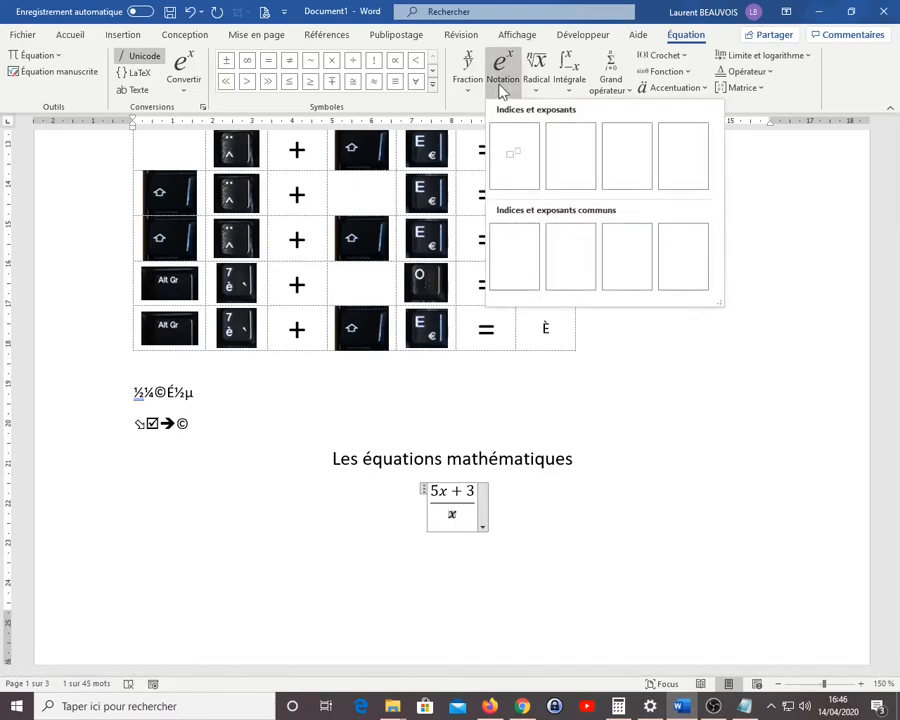
pyautogui.click(514, 160)
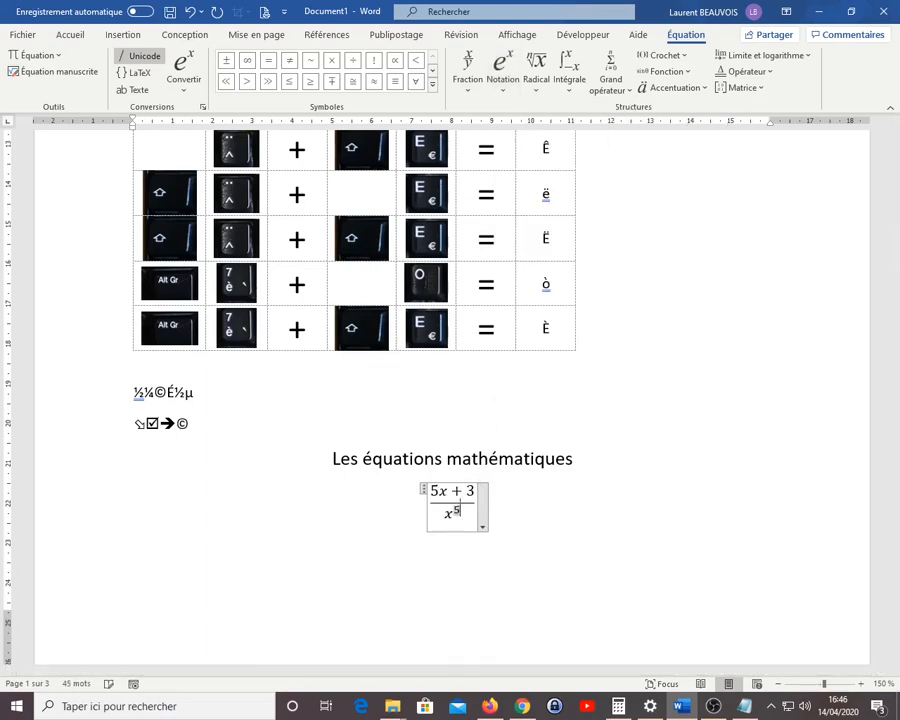
pyautogui.write('5')
pyautogui.click(616, 504)
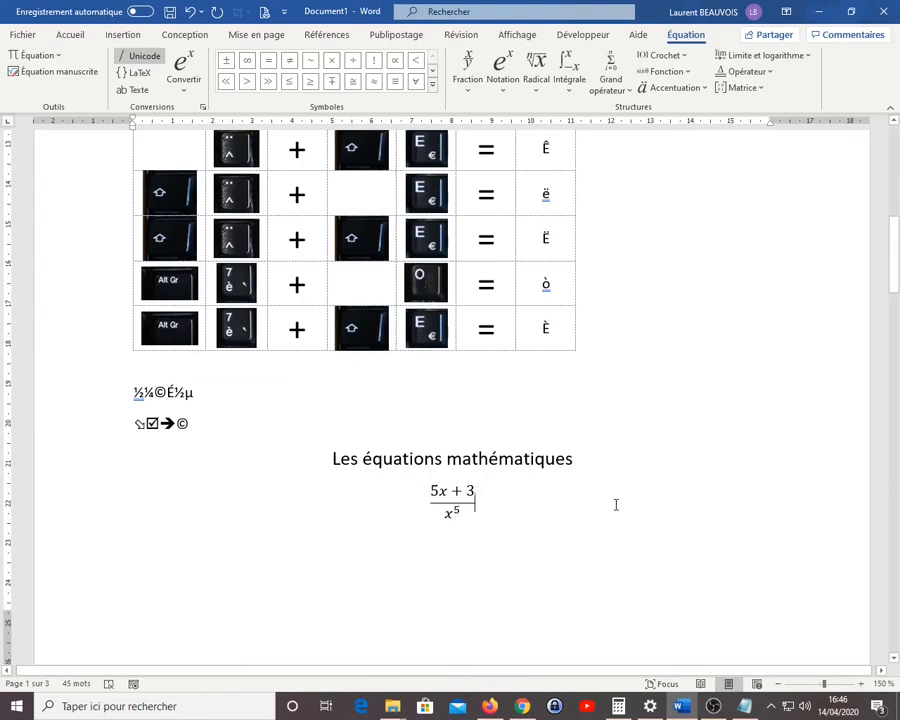
# Insert a second blank equation on a new line below the fraction
pyautogui.press('Return')
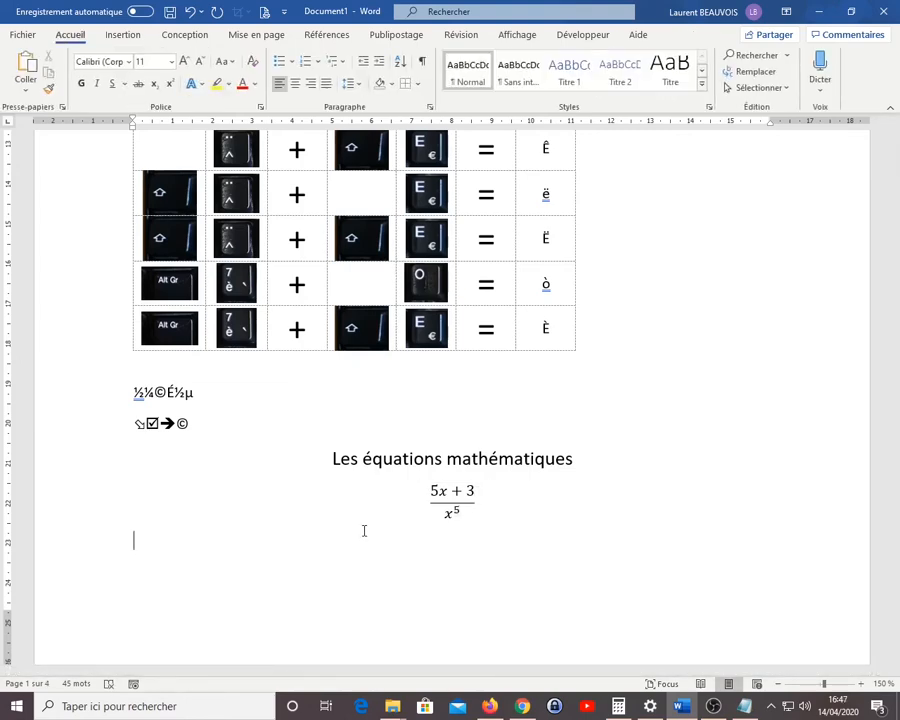
pyautogui.click(123, 34)
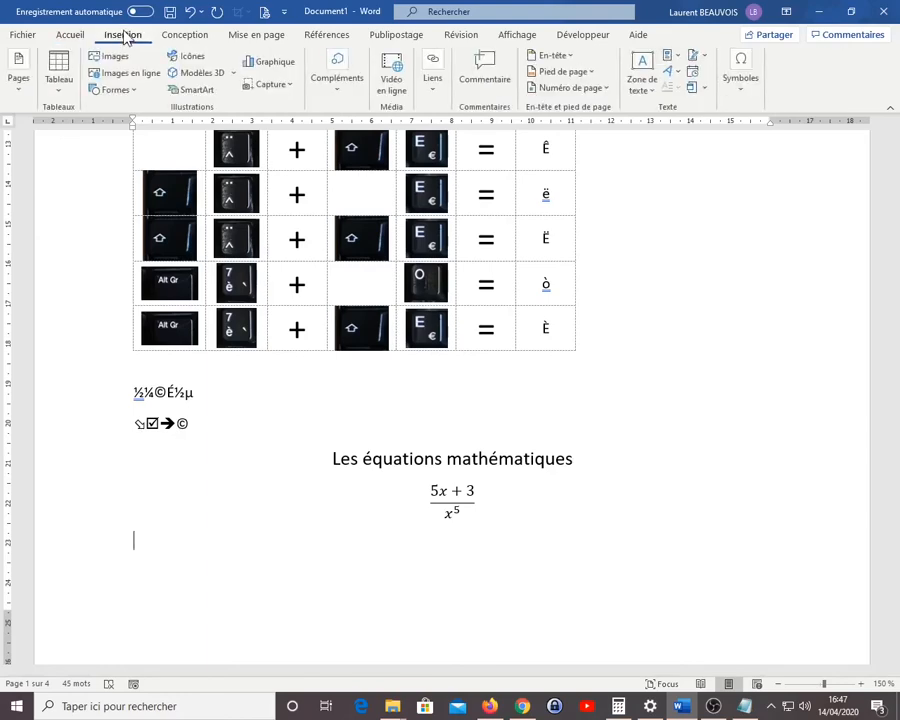
pyautogui.click(740, 84)
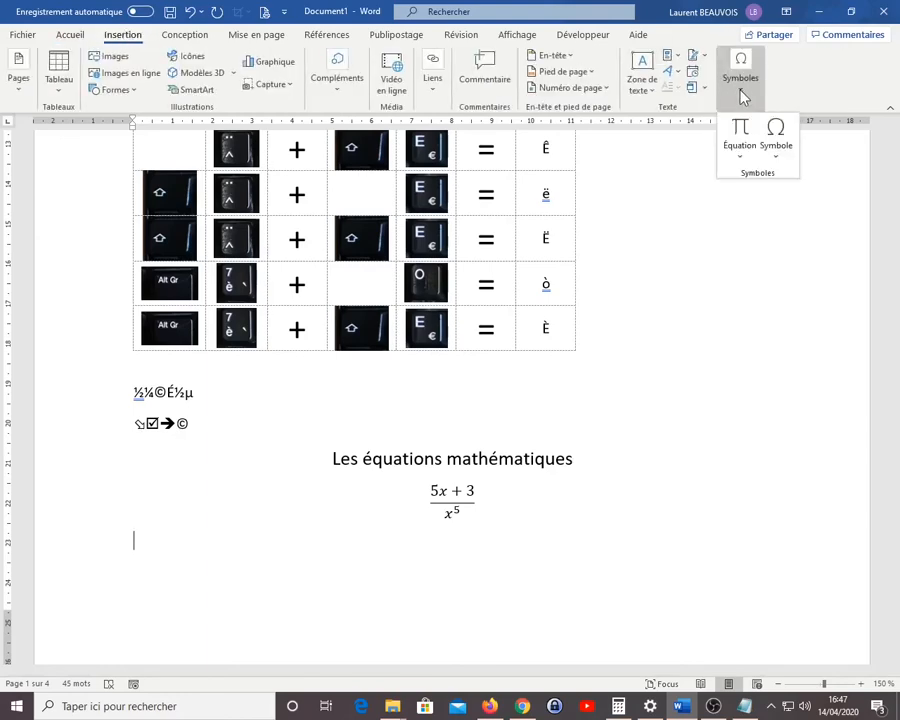
pyautogui.click(741, 154)
pyautogui.click(731, 596)
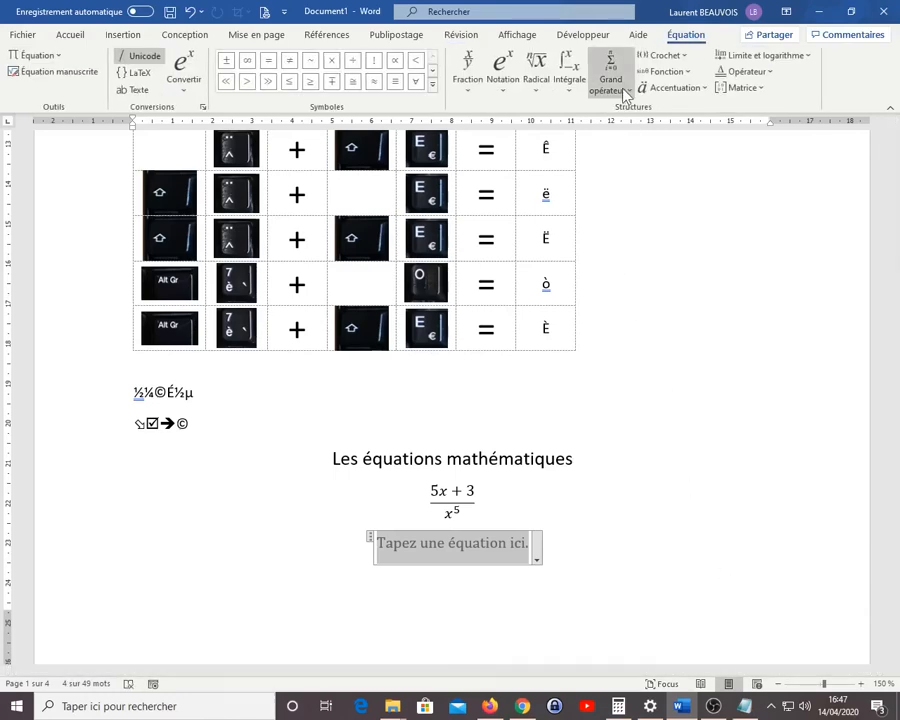
# Add a summation with limits to the new equation, enter x + 4 as its term and select the empty upper limit
pyautogui.click(623, 91)
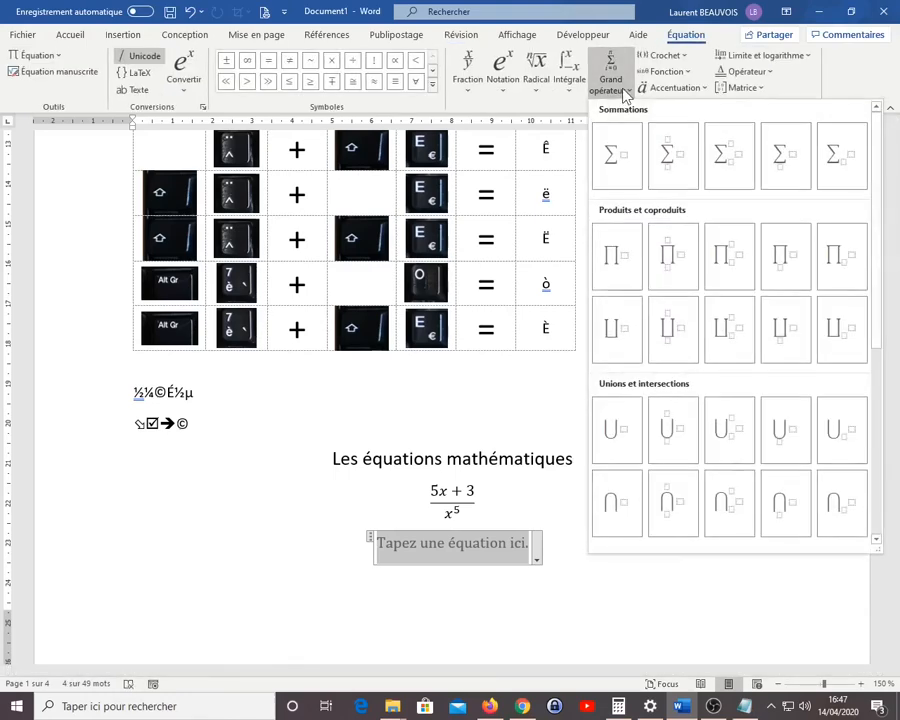
pyautogui.click(673, 157)
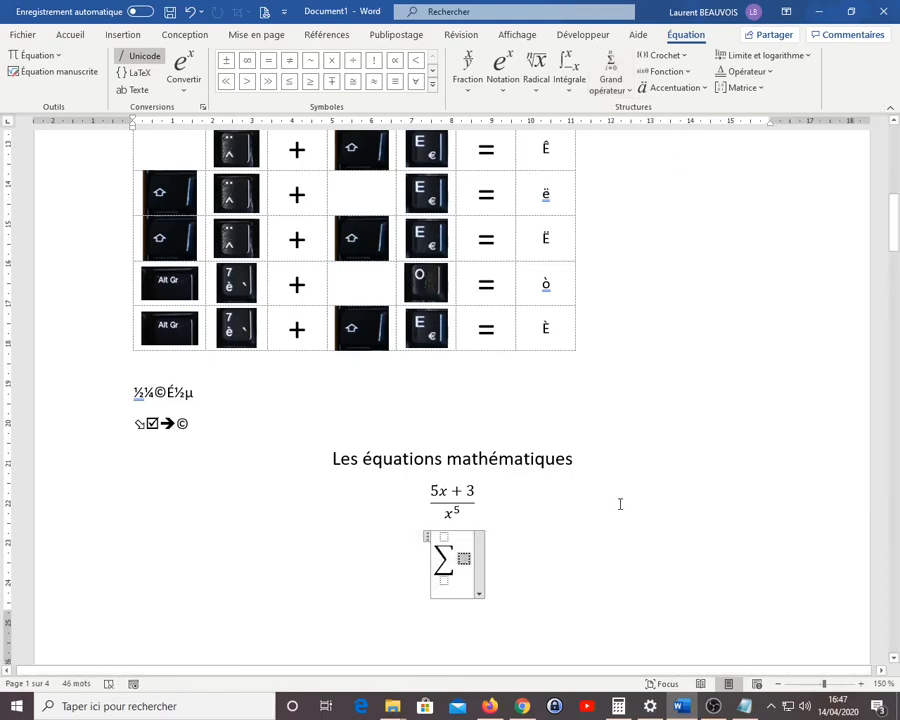
pyautogui.write('x')
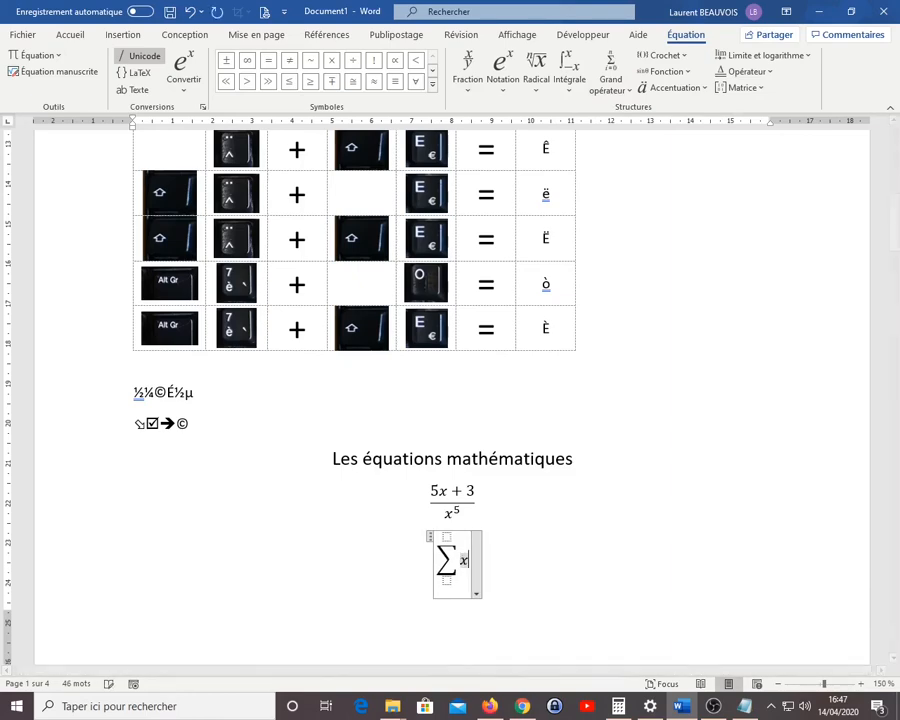
pyautogui.write('+4')
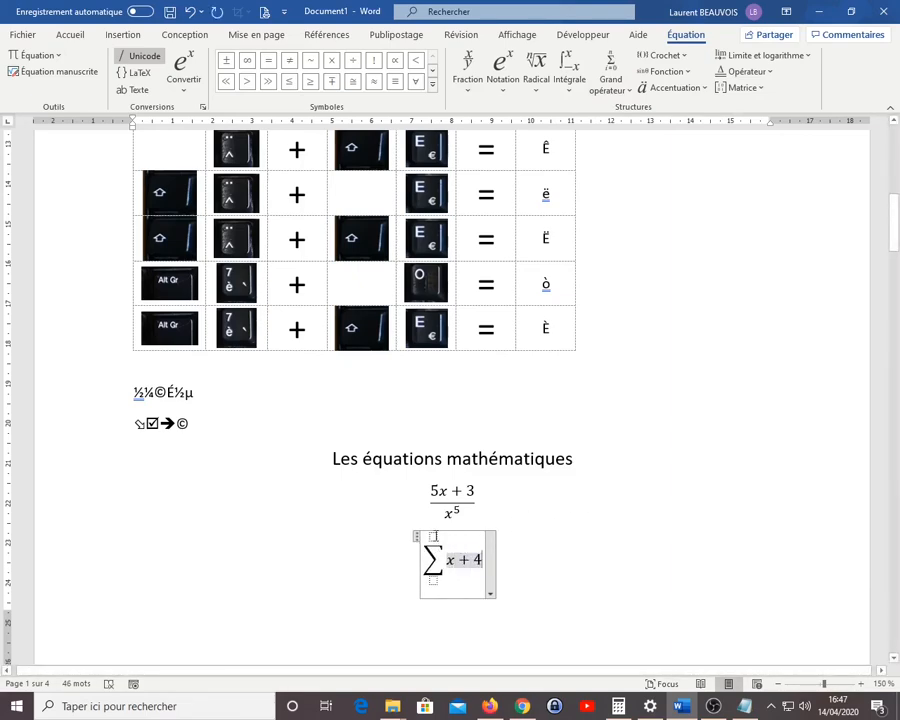
pyautogui.click(433, 537)
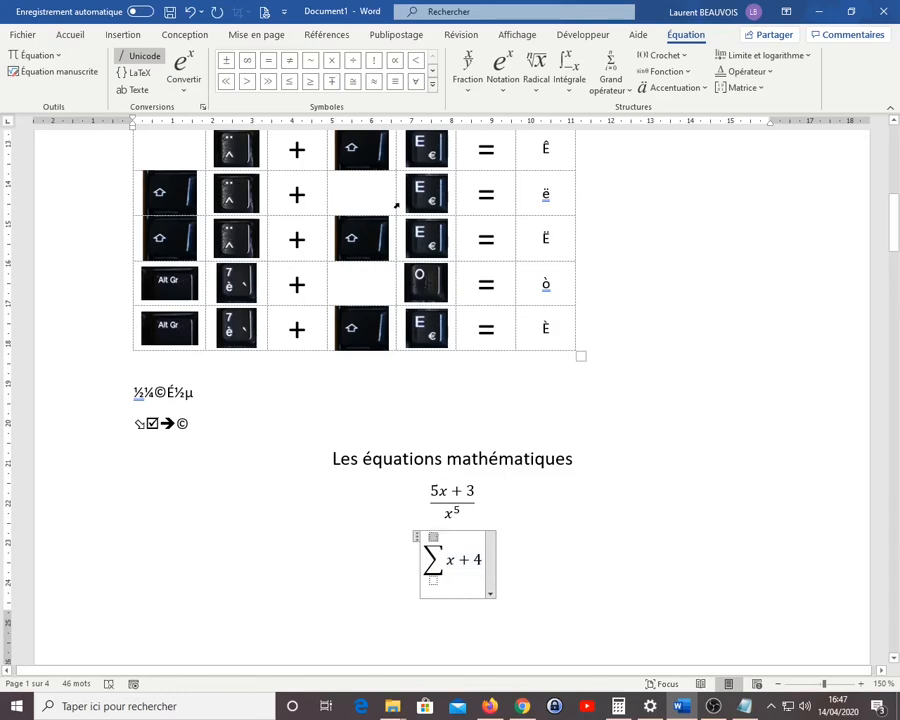